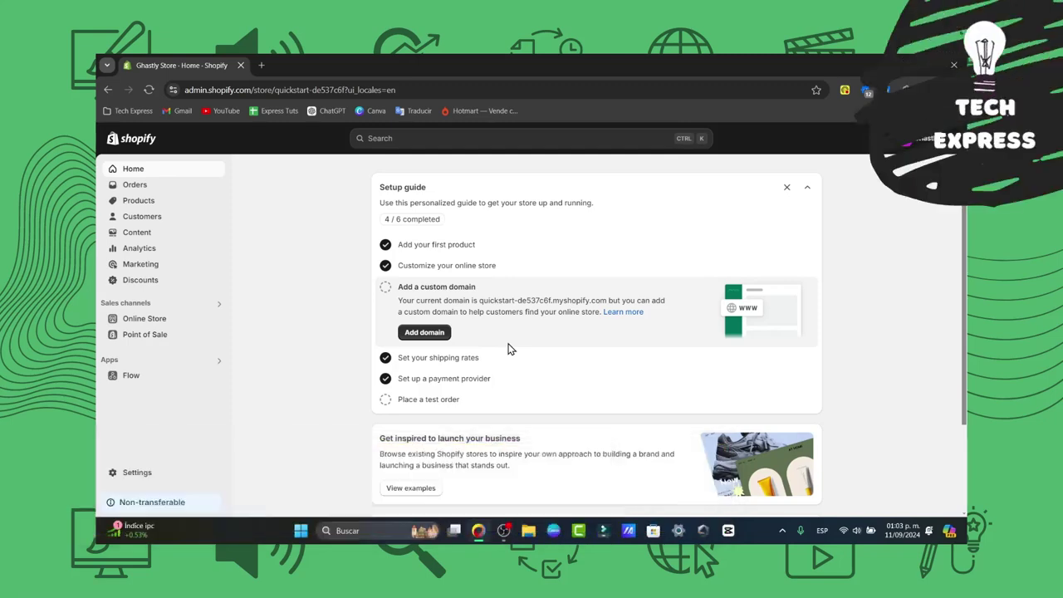
# Step: Scroll down the admin Home setup guide to reach the Online Store entry
pyautogui.scroll(-2, 566, 351)
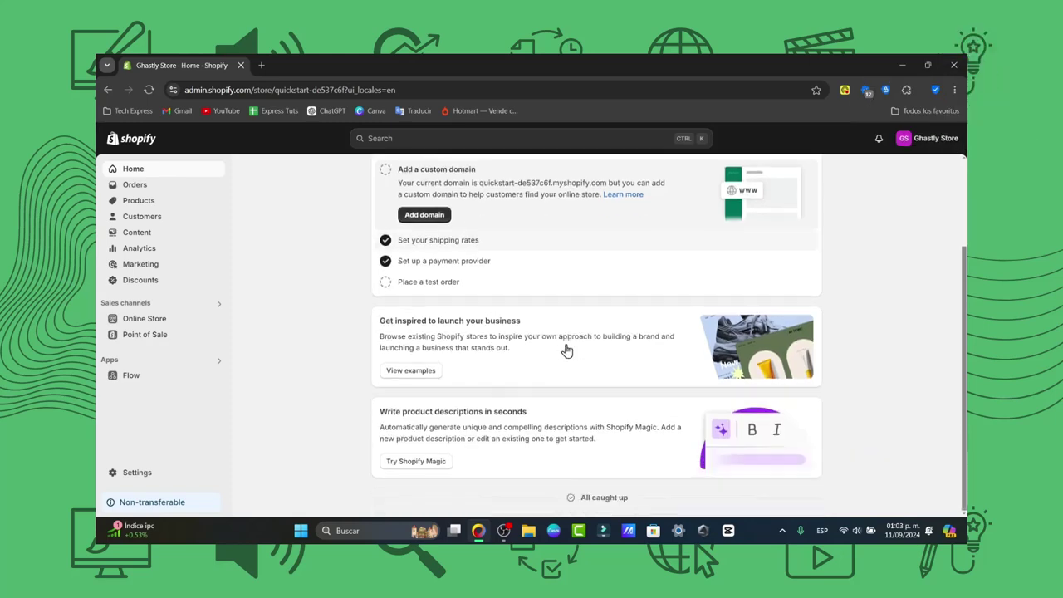
# Step: Preview the live storefront in a new tab and scroll down toward its footer
pyautogui.click(218, 318)
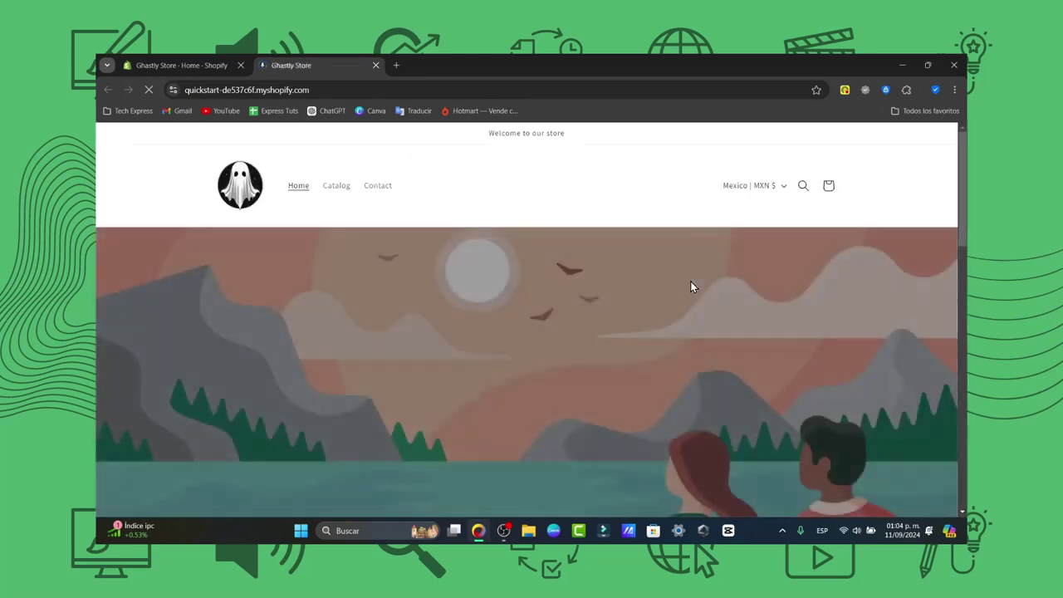
pyautogui.scroll(-15, 691, 287)
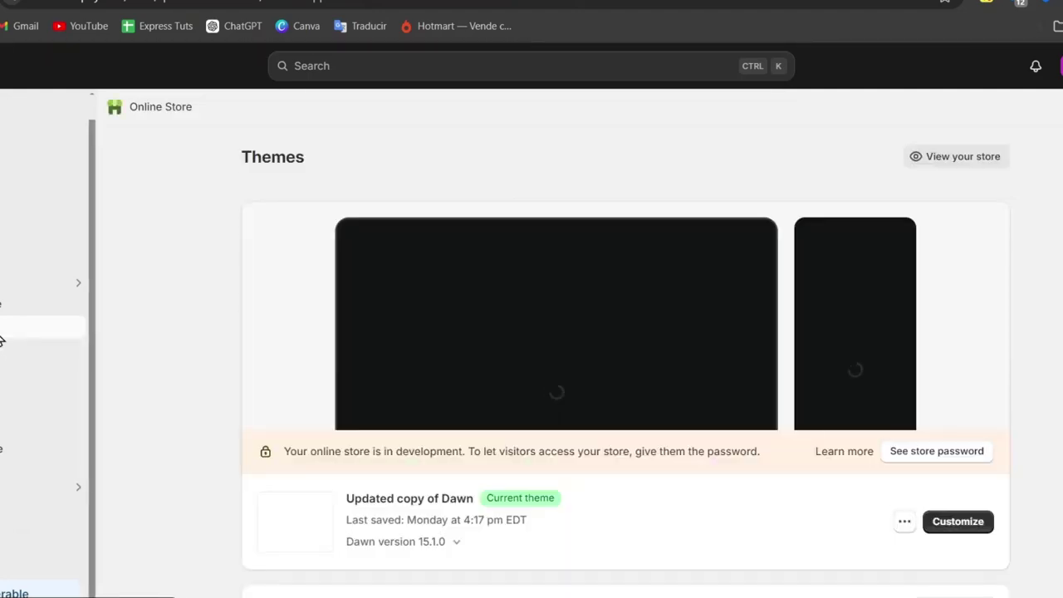
# Step: Launch Customize on the current theme, Updated copy of Dawn, from the Themes page
pyautogui.scroll(-2, 683, 401)
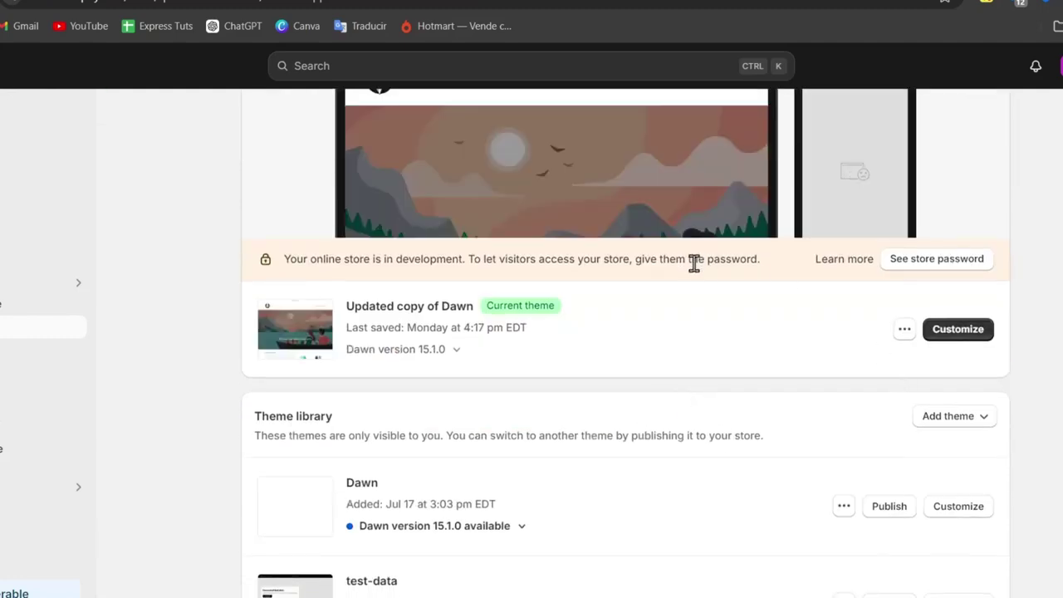
pyautogui.click(967, 331)
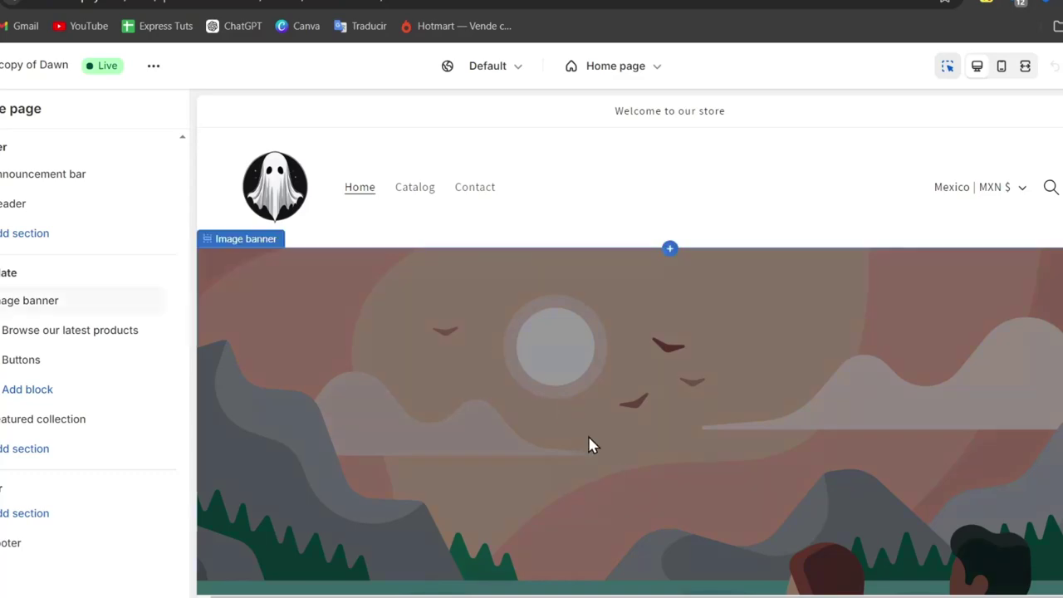
# Step: Scroll the home page preview to the footer with its email signup and Mexico | MXN $ selector
pyautogui.scroll(-10, 614, 443)
pyautogui.scroll(10, 614, 444)
pyautogui.scroll(-15, 613, 441)
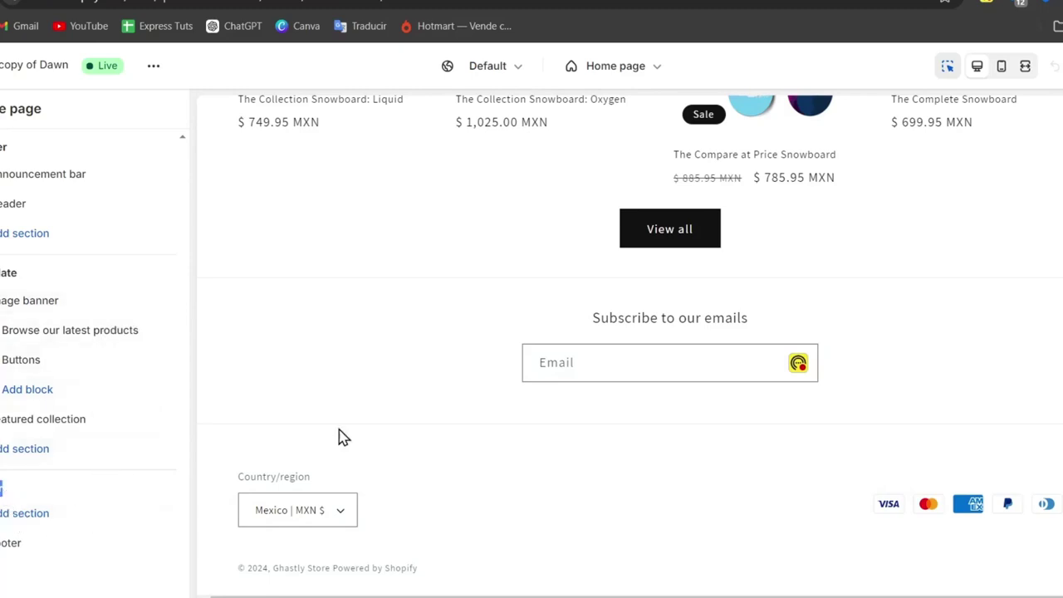
pyautogui.scroll(-1, 686, 390)
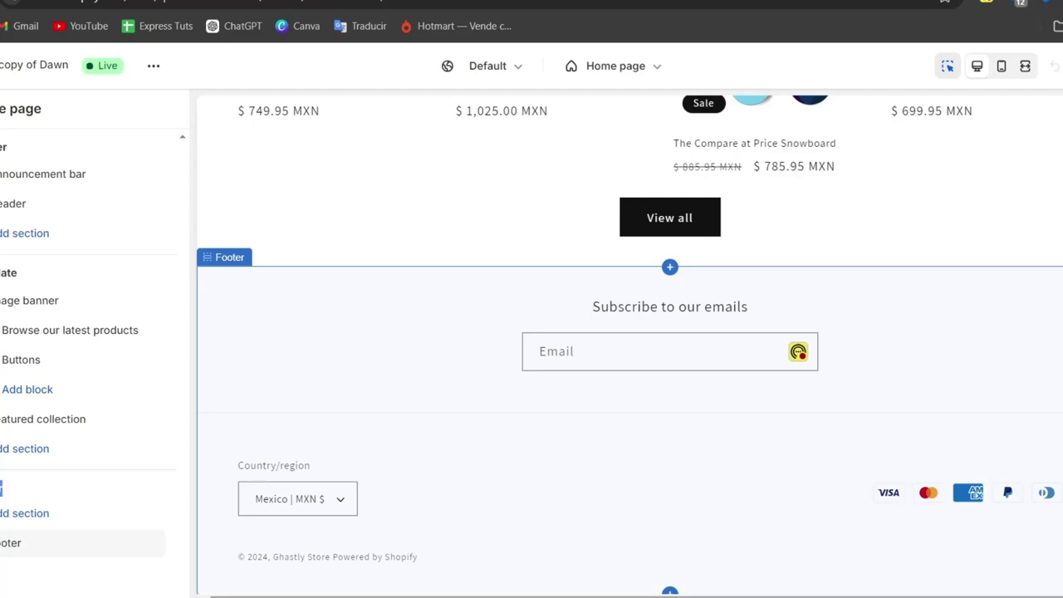
# Step: Select the Footer section and scroll through all of its settings
pyautogui.click(336, 363)
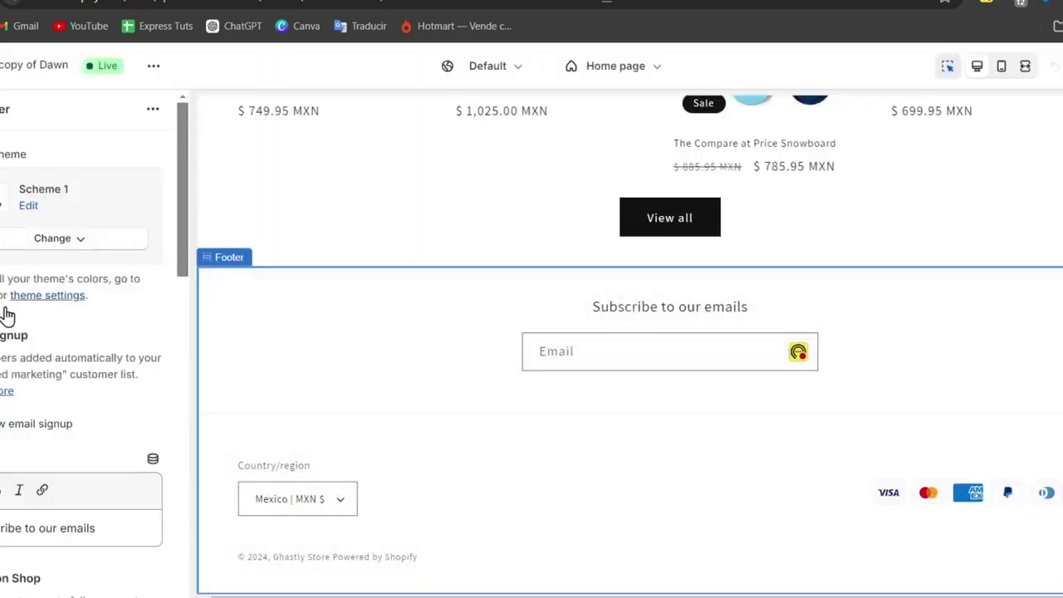
pyautogui.scroll(-10, 120, 247)
pyautogui.scroll(10, 125, 246)
pyautogui.scroll(-5, 7, 394)
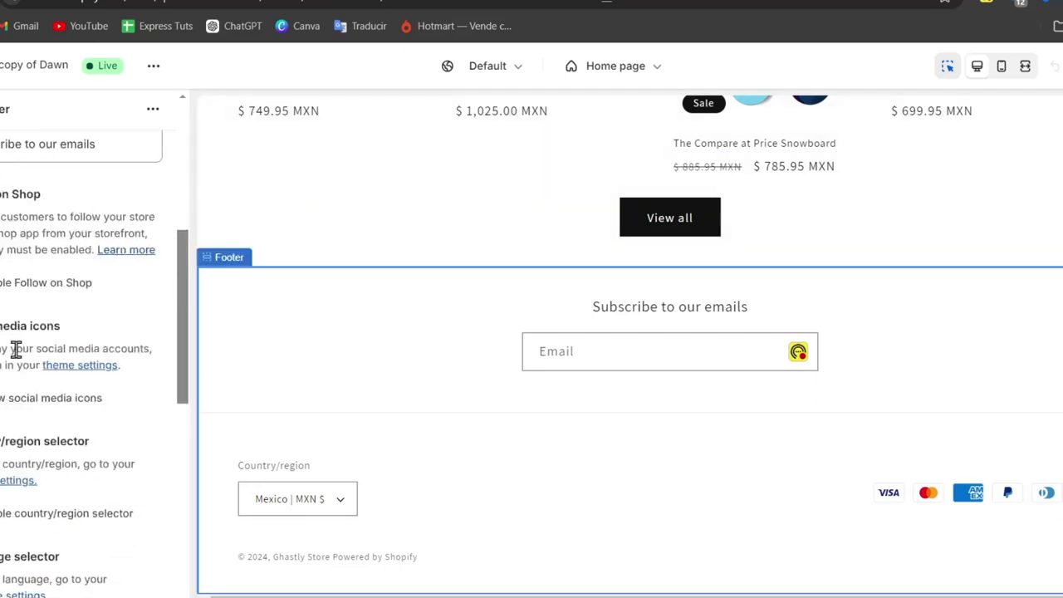
pyautogui.scroll(-7, 15, 356)
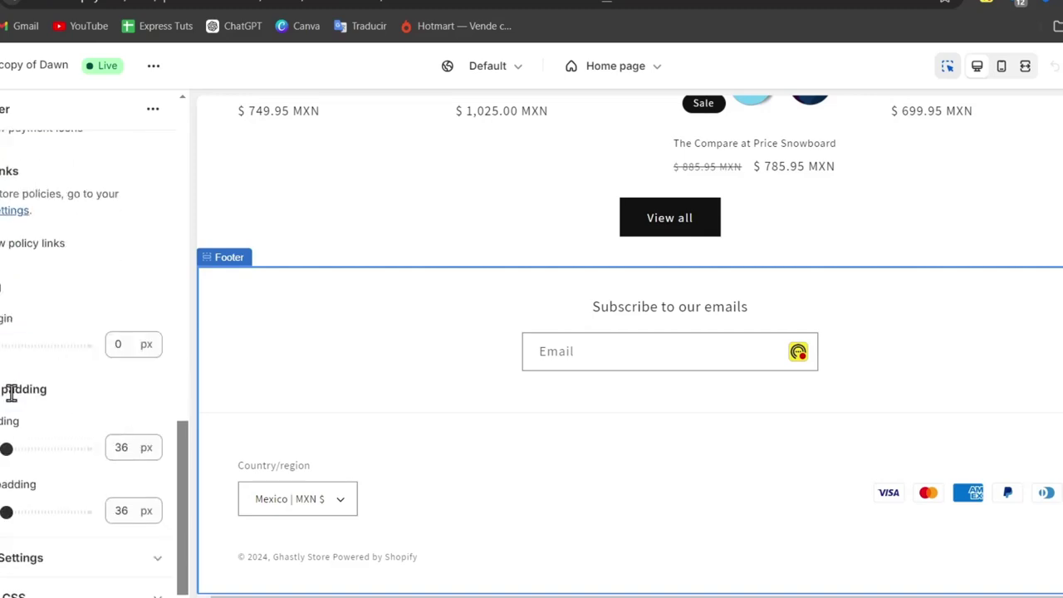
pyautogui.scroll(-1, 10, 394)
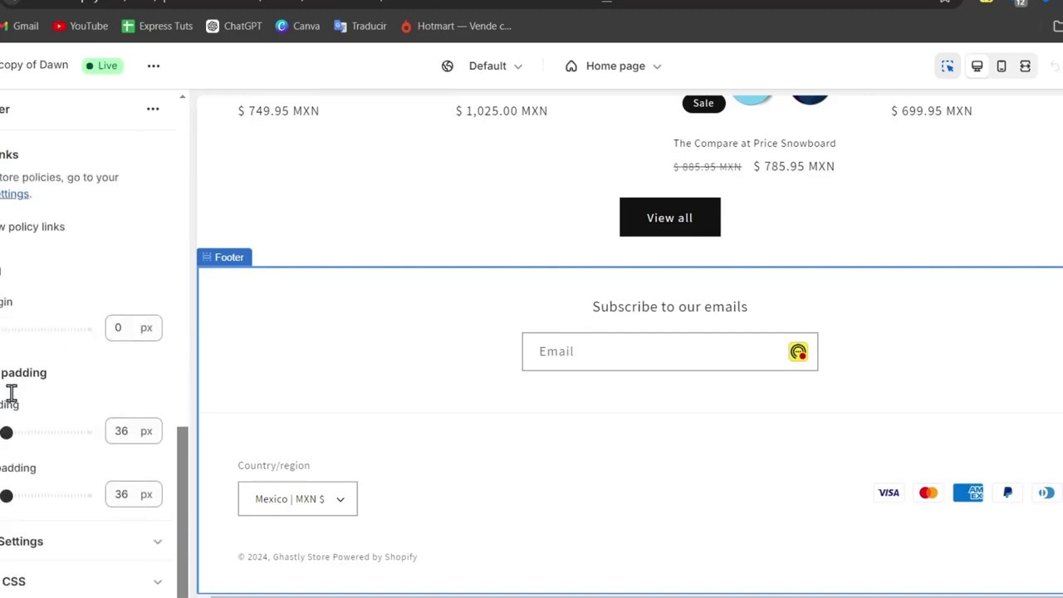
pyautogui.scroll(4, 11, 394)
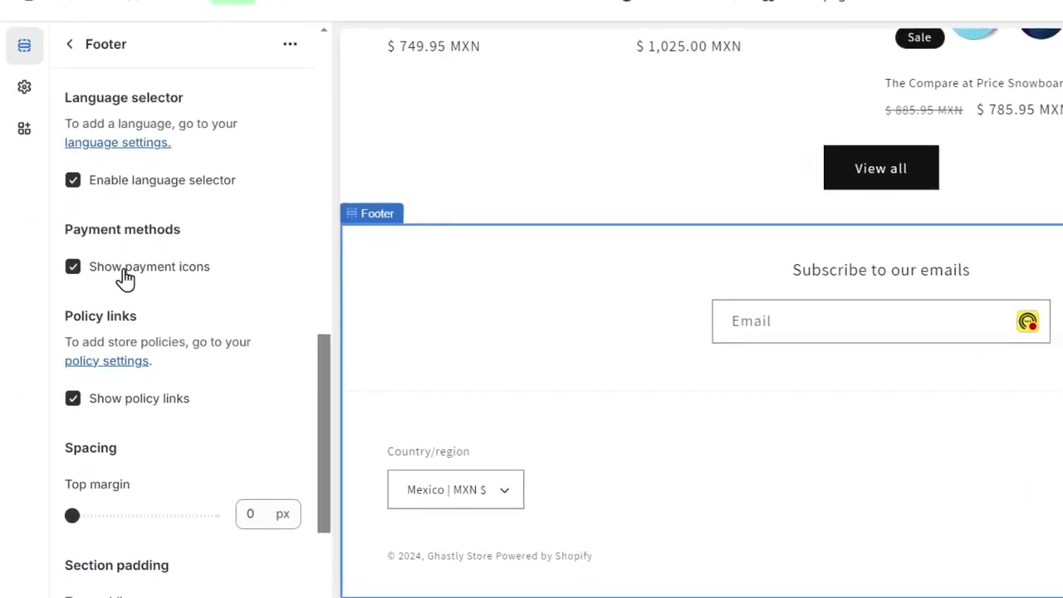
# Step: Toggle Show payment icons off and back on, then return to the top of the footer settings
pyautogui.click(124, 278)
pyautogui.click(124, 278)
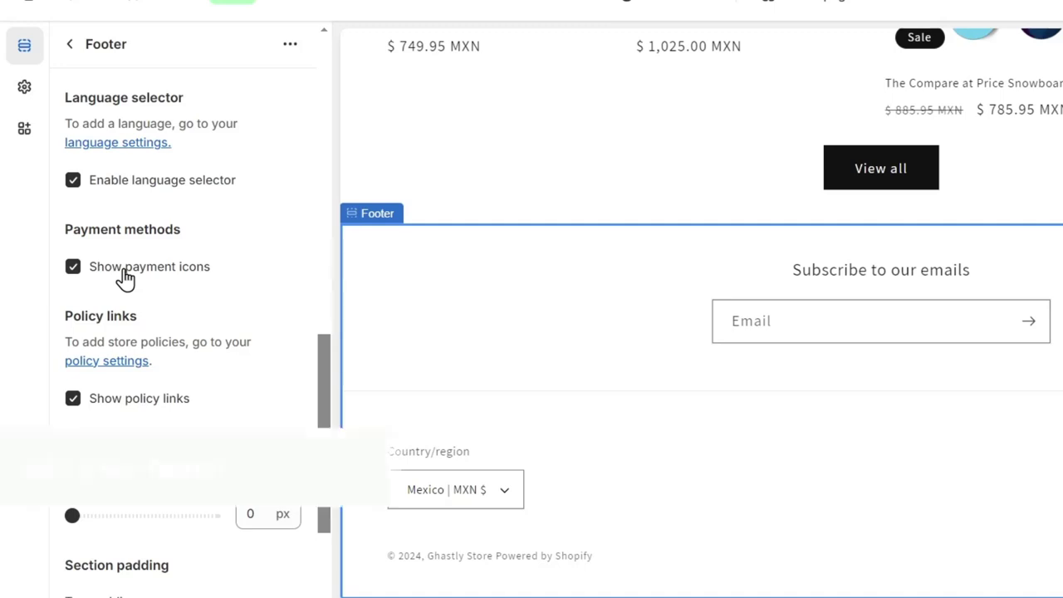
pyautogui.scroll(3, 125, 278)
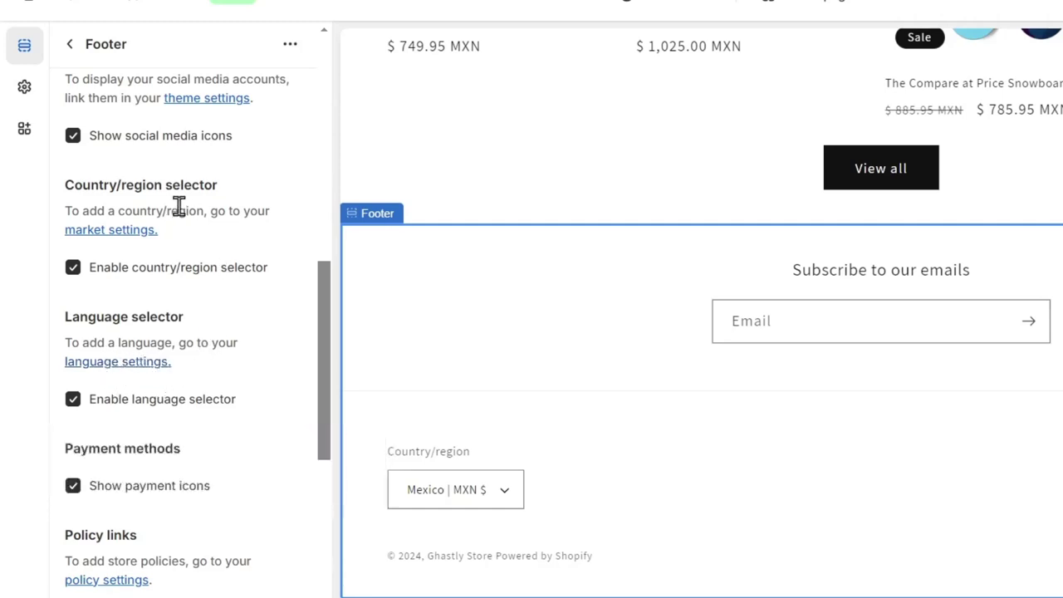
pyautogui.scroll(5, 159, 285)
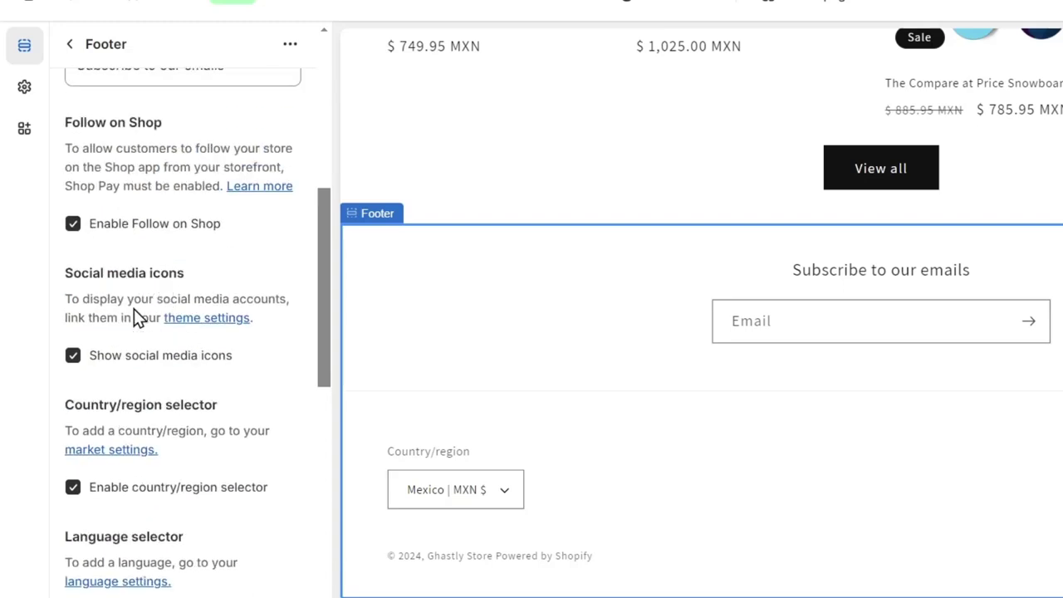
pyautogui.scroll(5, 205, 363)
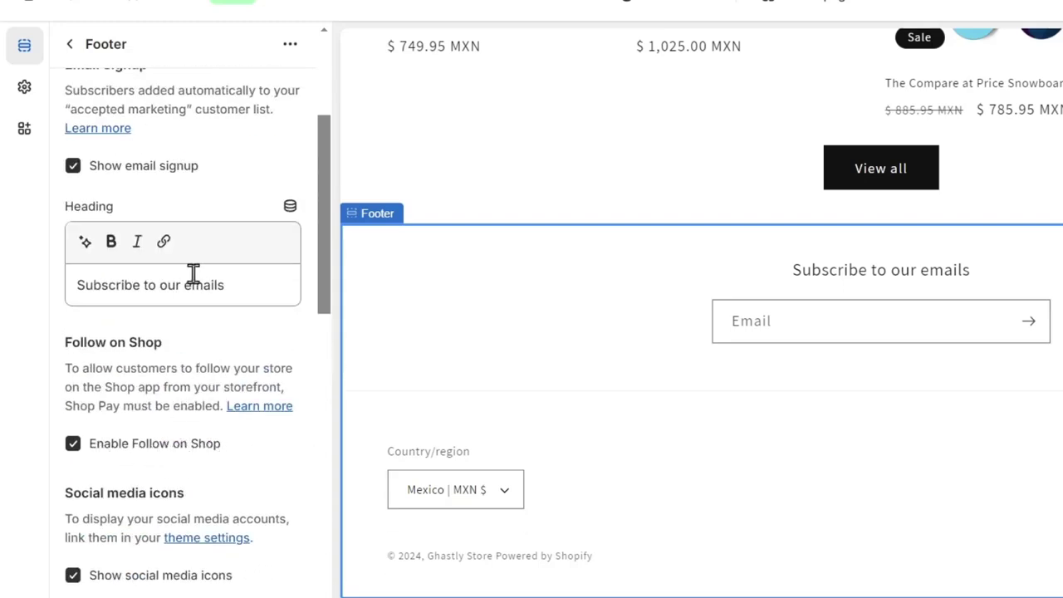
pyautogui.scroll(5, 238, 287)
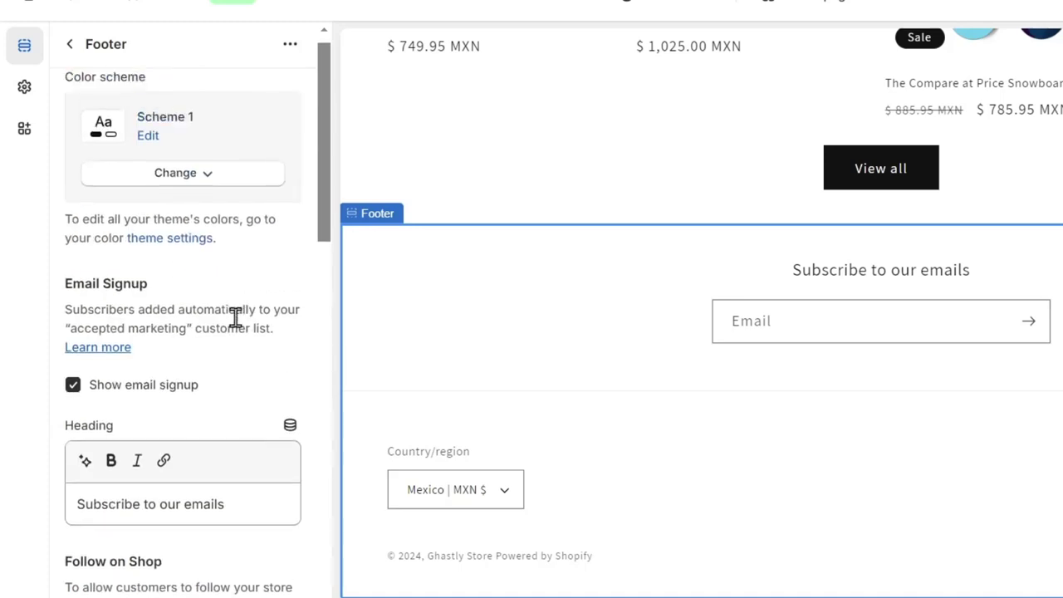
# Step: Uncheck Show email signup and switch the footer's color scheme to Scheme 3
pyautogui.click(130, 394)
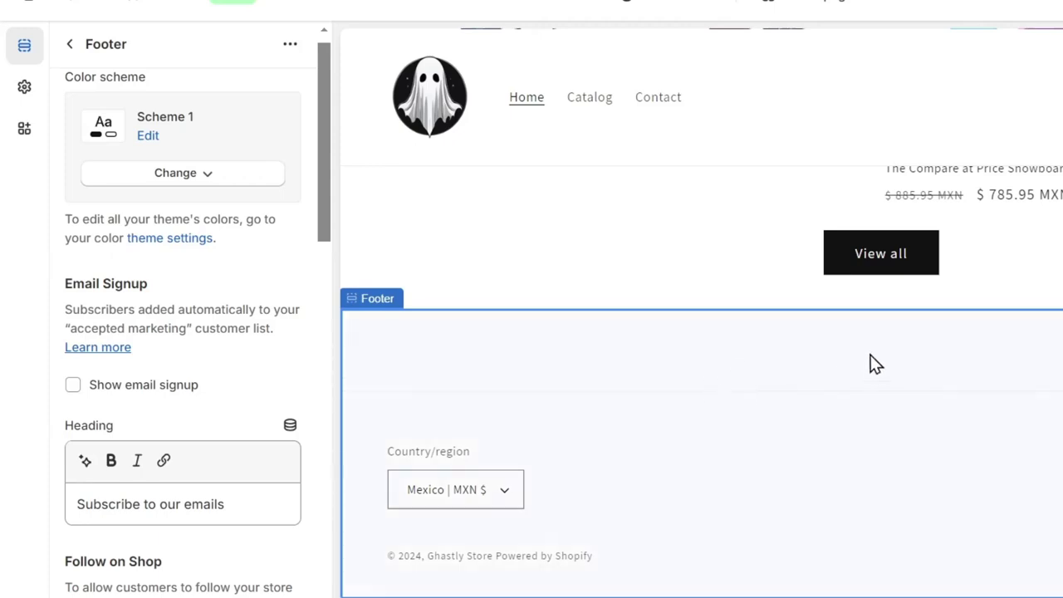
pyautogui.scroll(-5, 249, 325)
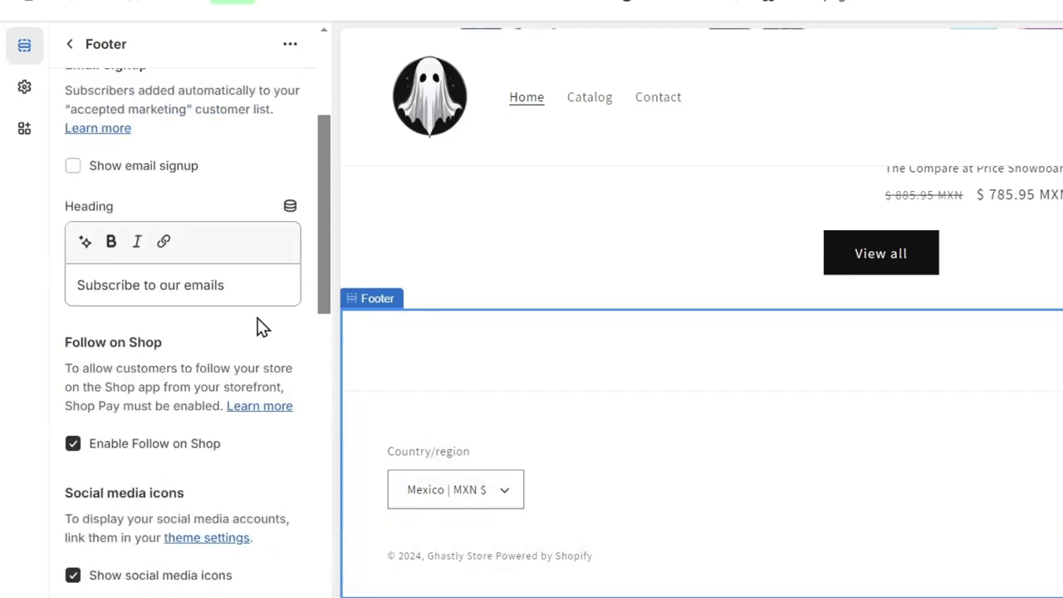
pyautogui.scroll(5, 250, 320)
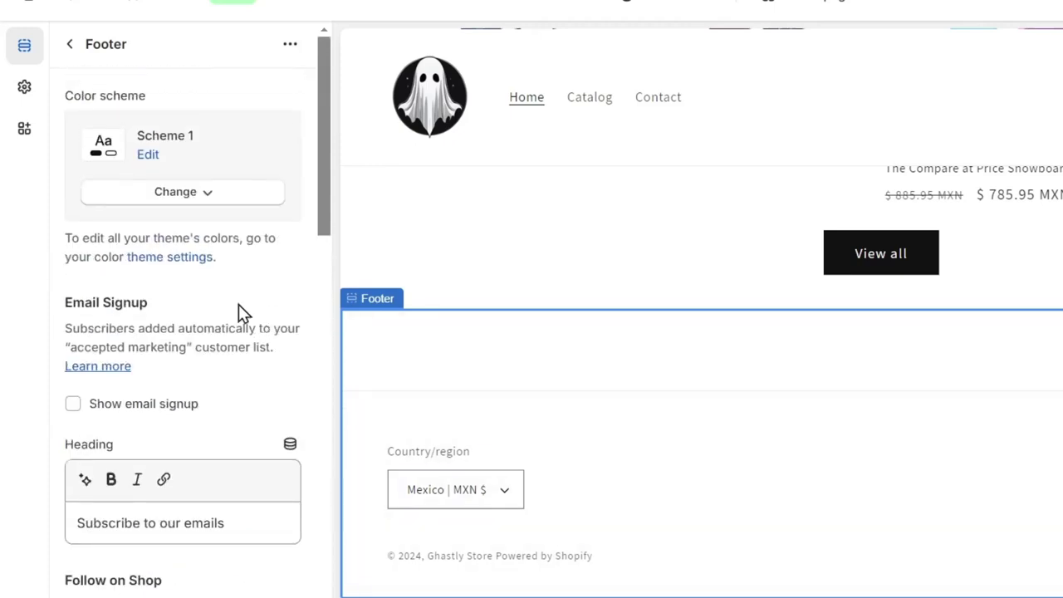
pyautogui.click(191, 199)
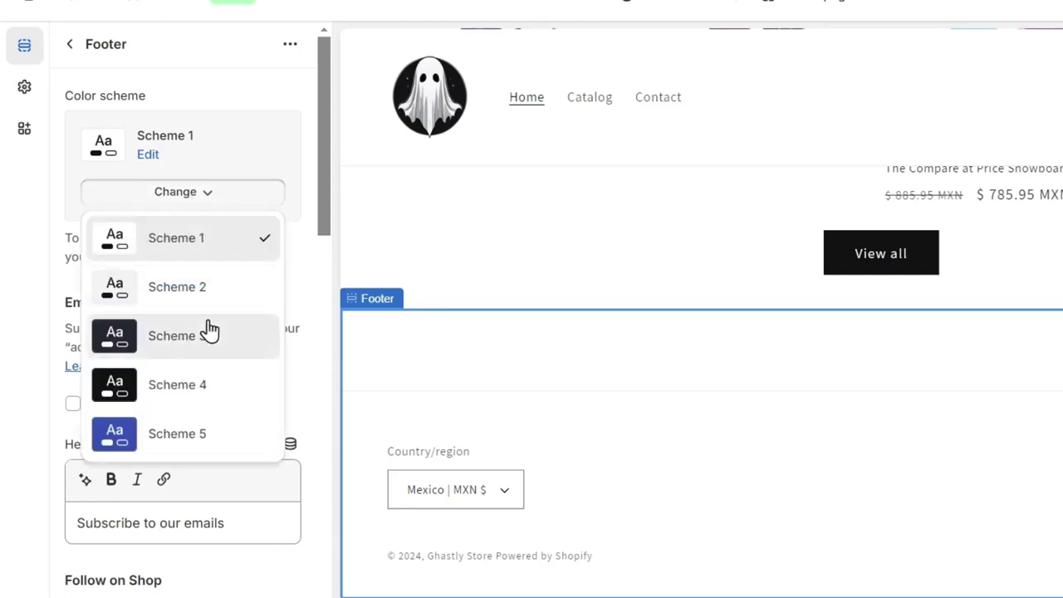
pyautogui.click(209, 331)
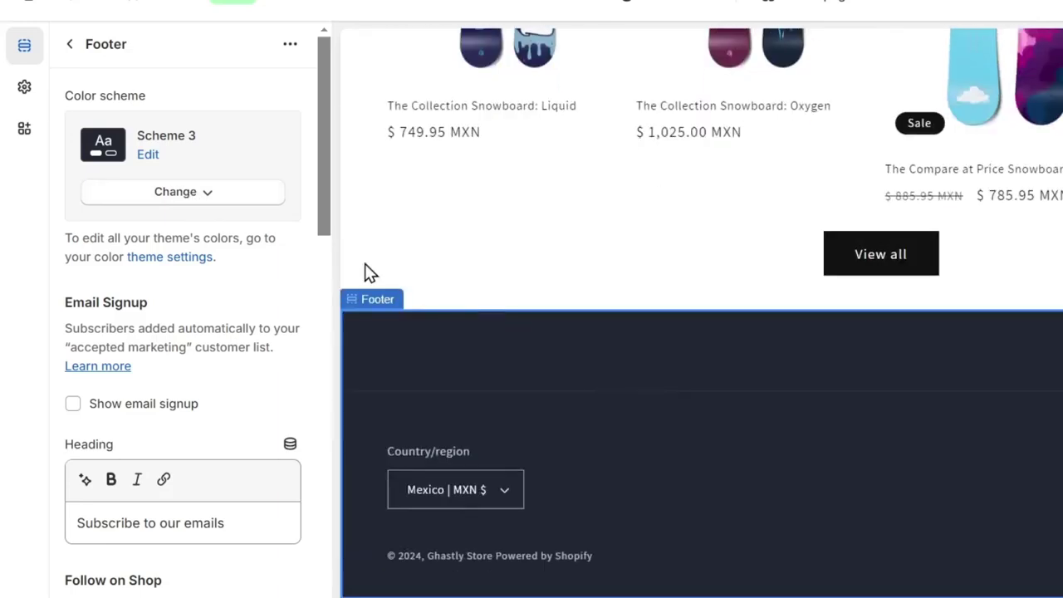
# Step: Add a new colour scheme, Scheme 6, with the yellow-pink background gradient preset
pyautogui.click(25, 88)
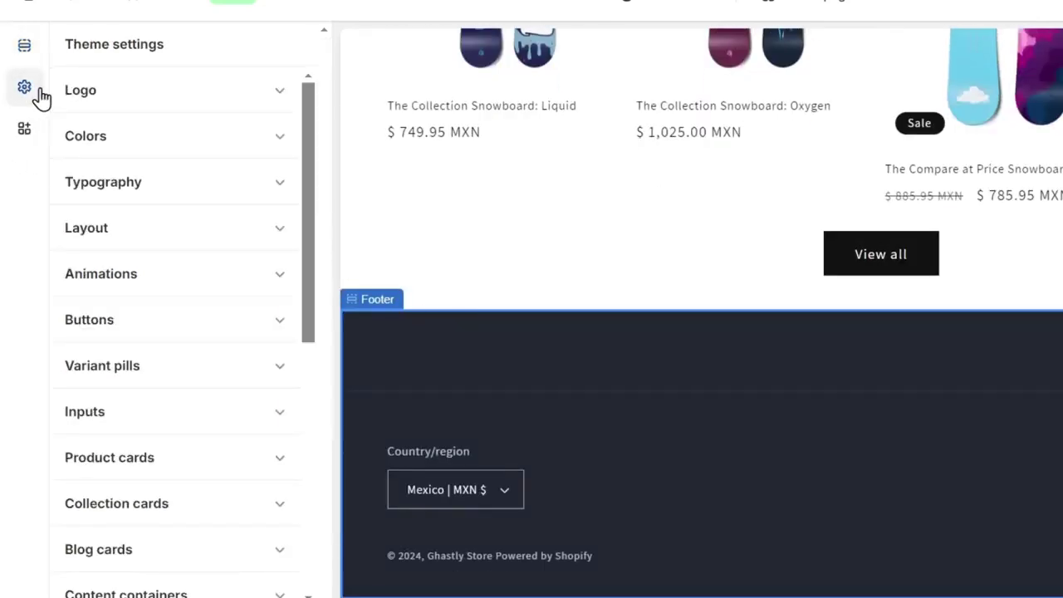
pyautogui.click(203, 134)
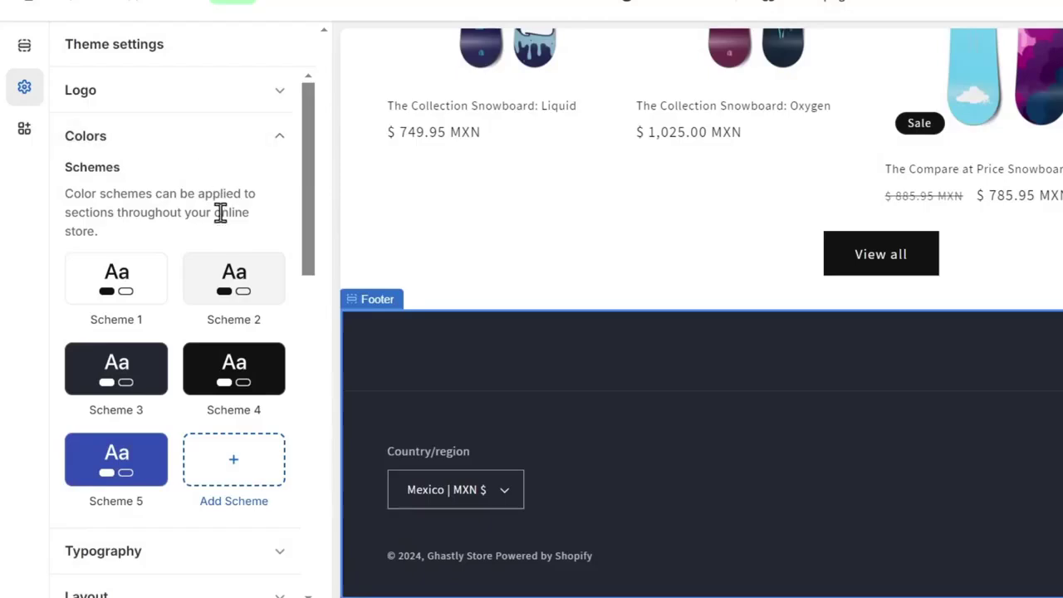
pyautogui.click(242, 490)
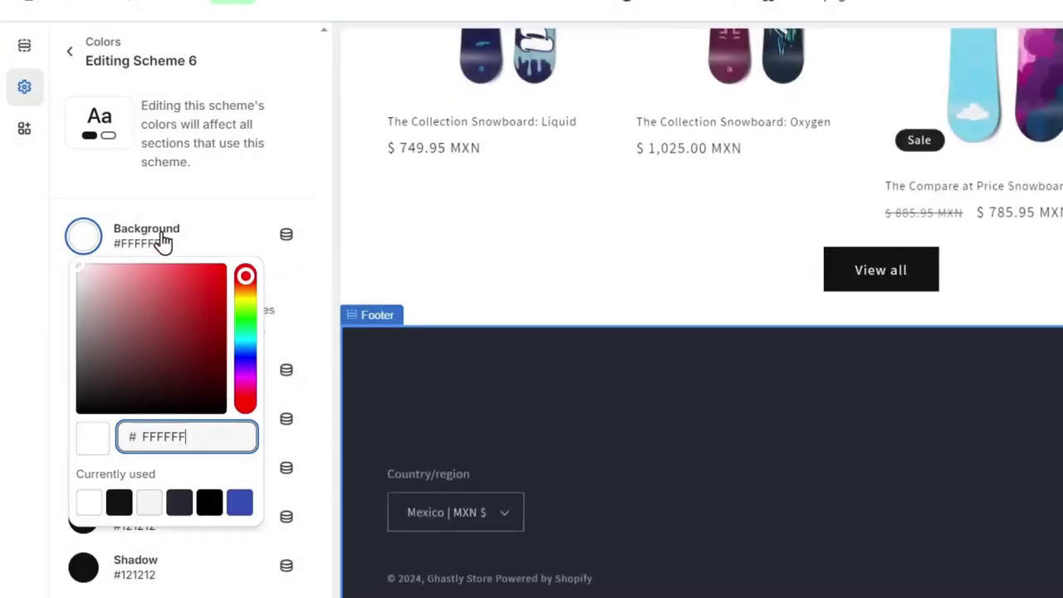
pyautogui.click(157, 232)
pyautogui.click(80, 297)
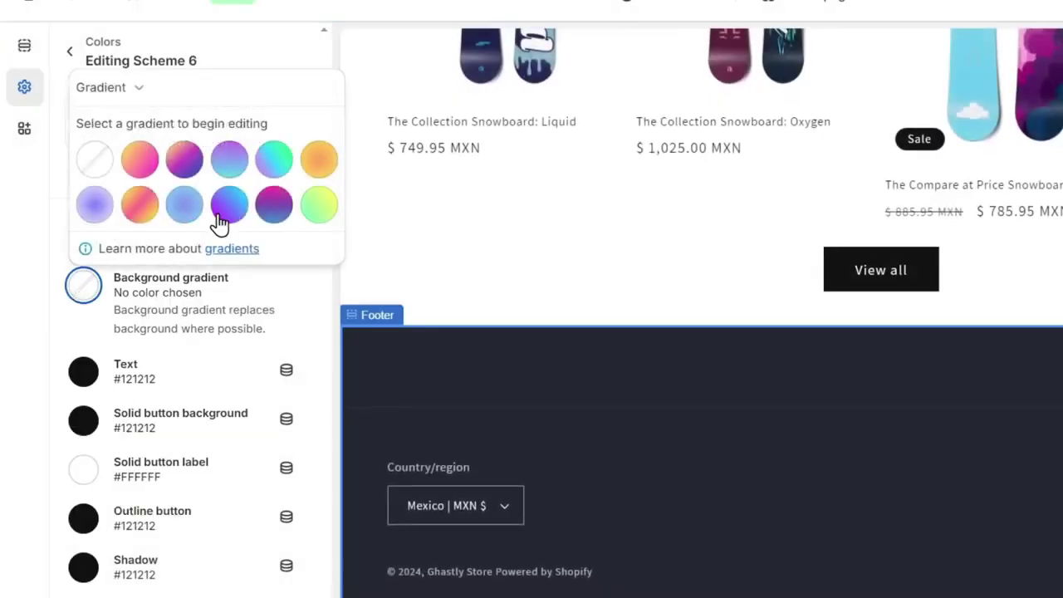
pyautogui.click(135, 207)
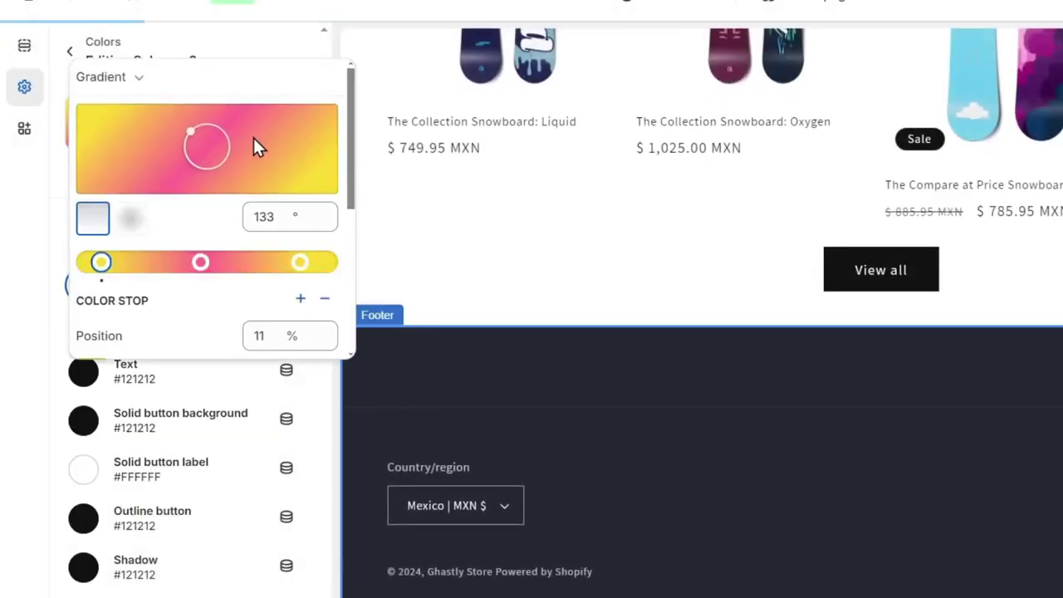
pyautogui.click(249, 387)
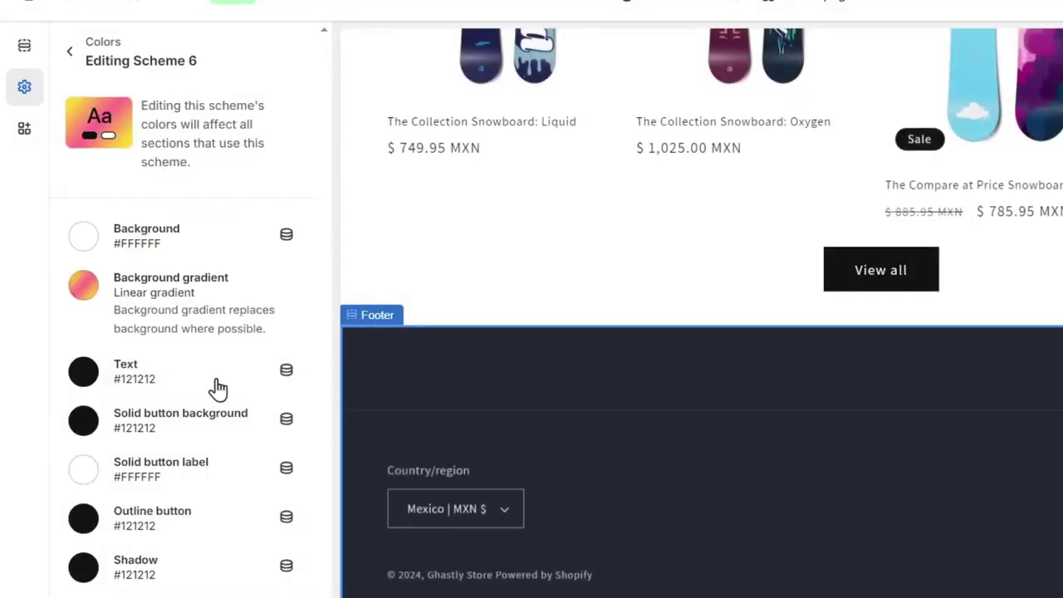
# Step: Set Scheme 6's text colour to white #FFFFFF
pyautogui.click(85, 376)
pyautogui.moveTo(119, 196); pyautogui.dragTo(76, 88)
pyautogui.click(52, 47)
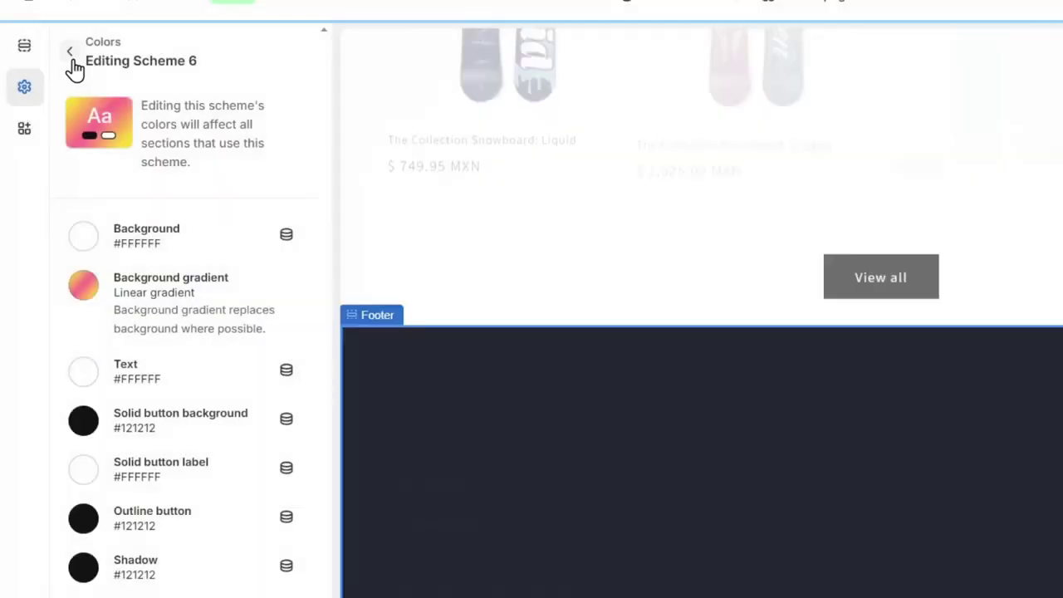
pyautogui.click(70, 52)
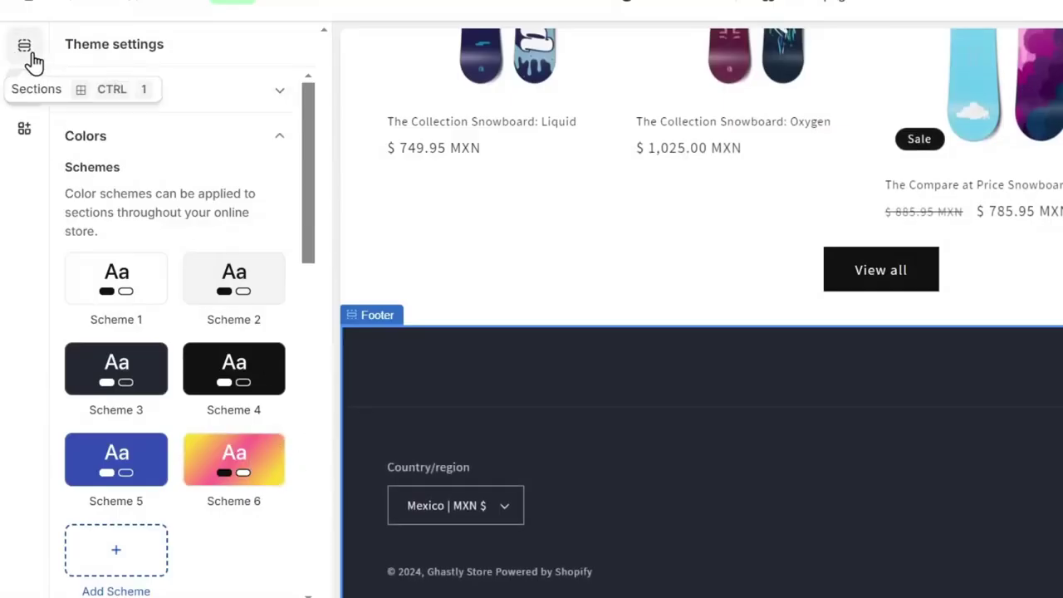
# Step: Apply the gradient Scheme 6 to the Footer section, then switch it back to dark Scheme 3
pyautogui.click(23, 48)
pyautogui.click(198, 192)
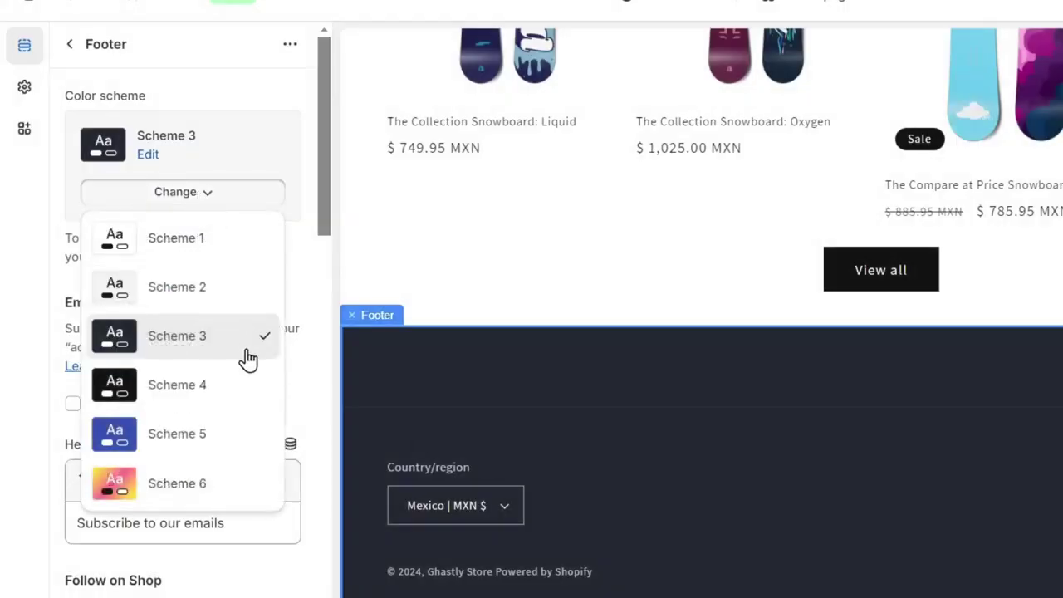
pyautogui.click(214, 487)
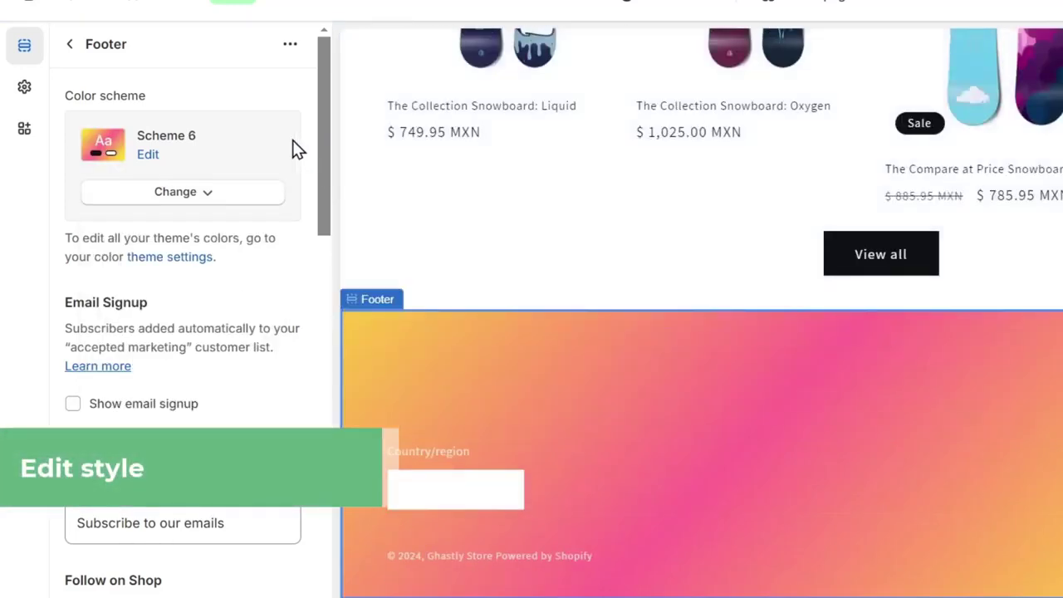
pyautogui.click(208, 196)
pyautogui.click(207, 334)
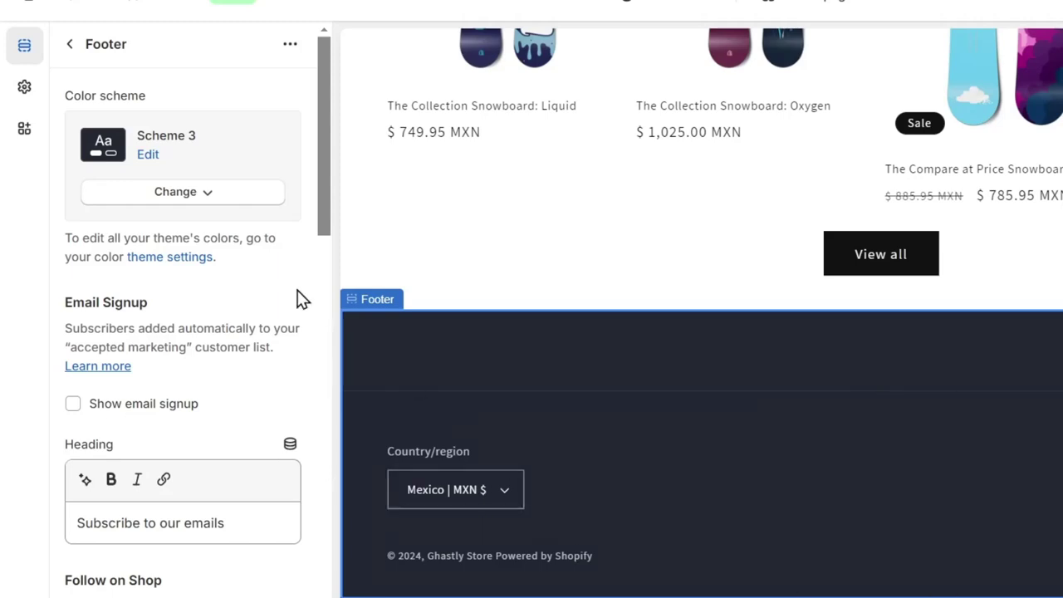
pyautogui.click(27, 87)
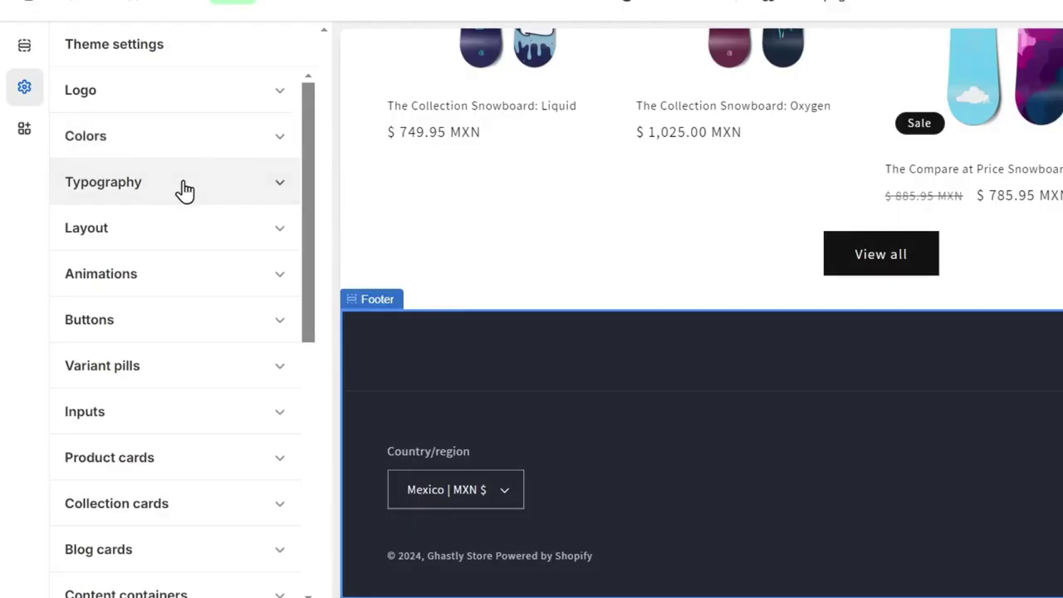
pyautogui.click(181, 186)
pyautogui.scroll(-6, 205, 264)
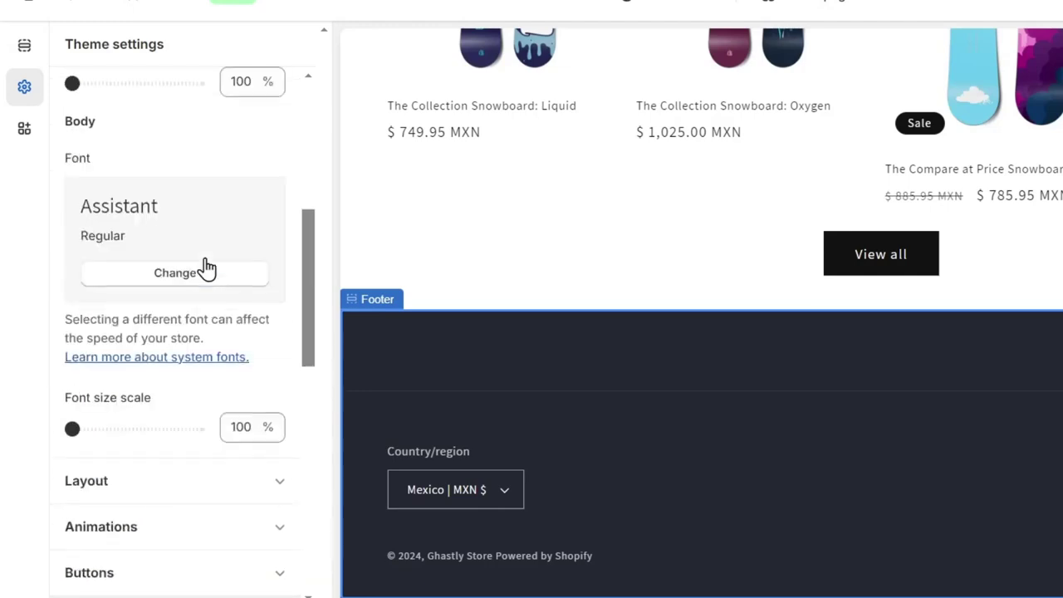
pyautogui.scroll(5, 199, 400)
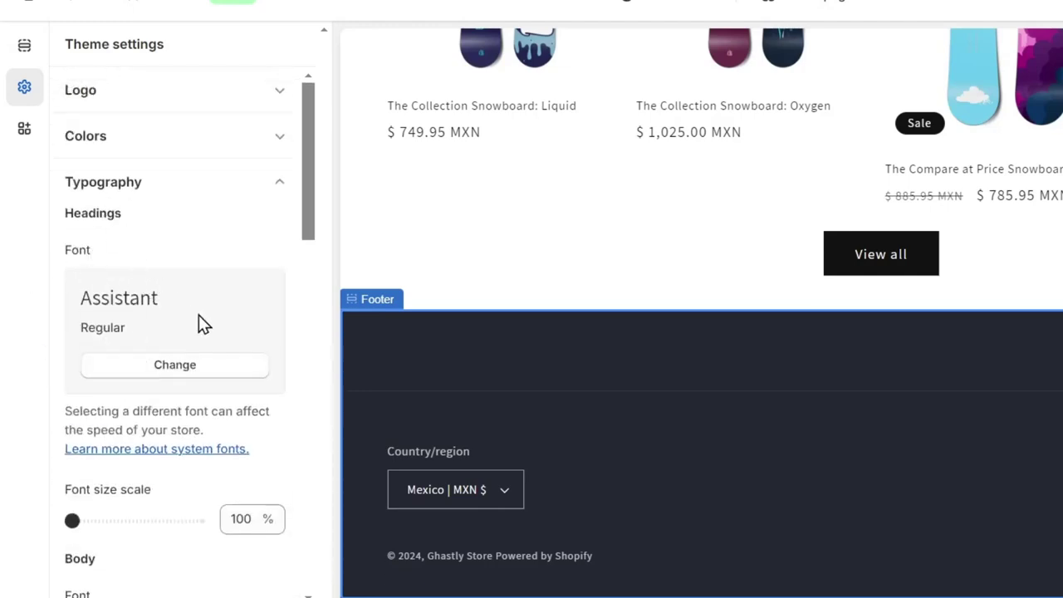
pyautogui.scroll(-3, 202, 323)
pyautogui.scroll(-3, 185, 371)
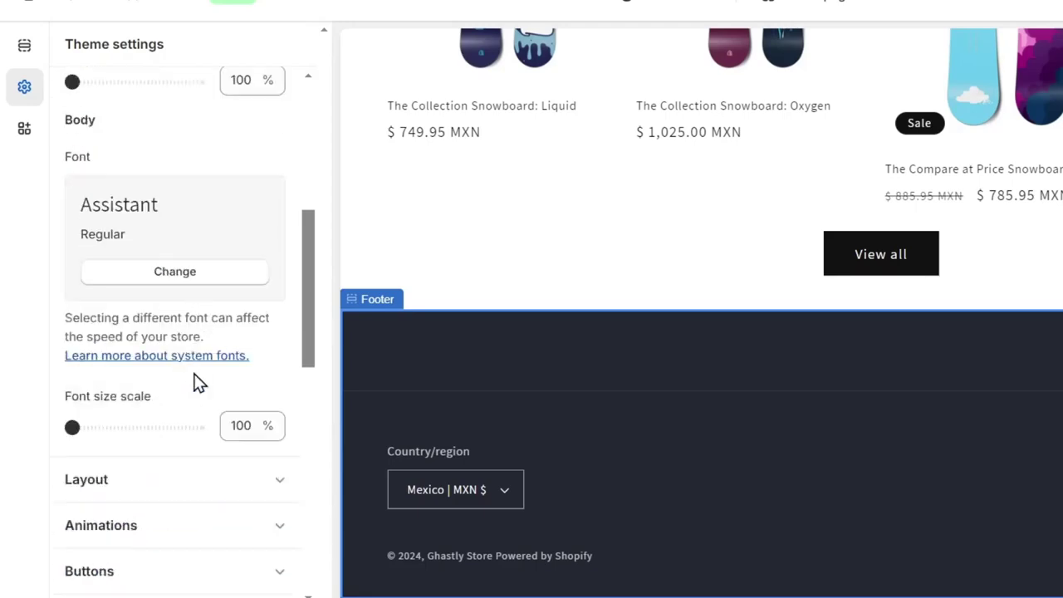
pyautogui.scroll(-3, 187, 407)
pyautogui.scroll(-8, 144, 398)
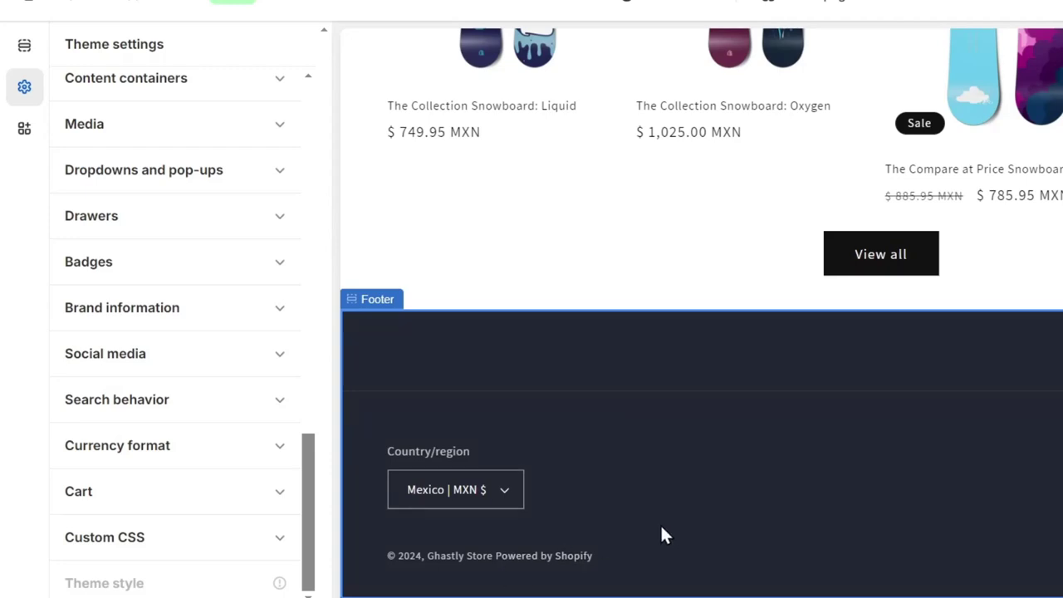
# Step: Save with Ctrl+S, switch to mobile preview and select the footer section
pyautogui.hotkey('ctrl', 's')
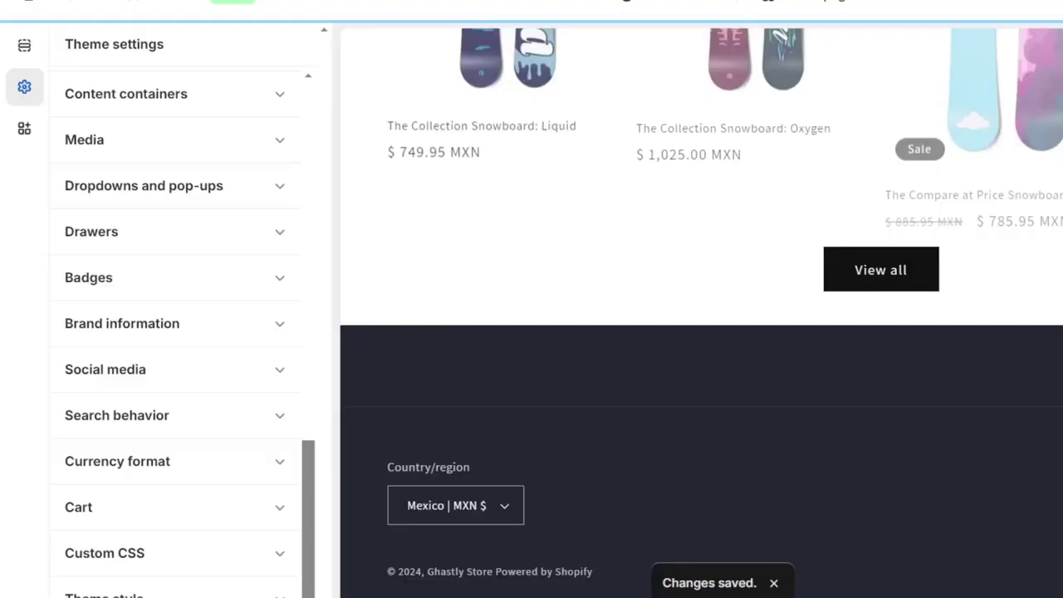
pyautogui.click(768, 2)
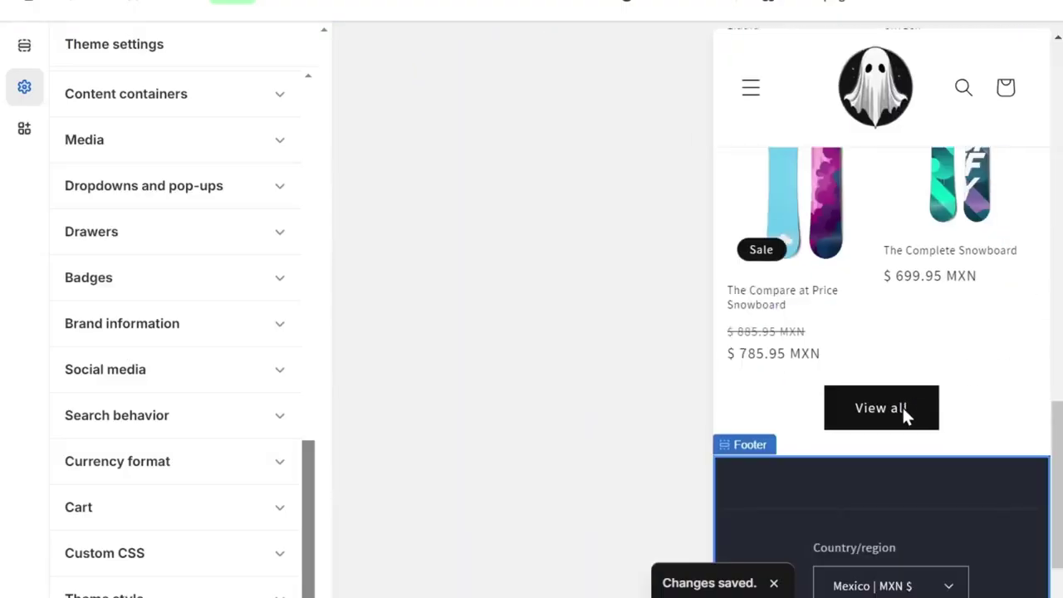
pyautogui.scroll(-1, 905, 418)
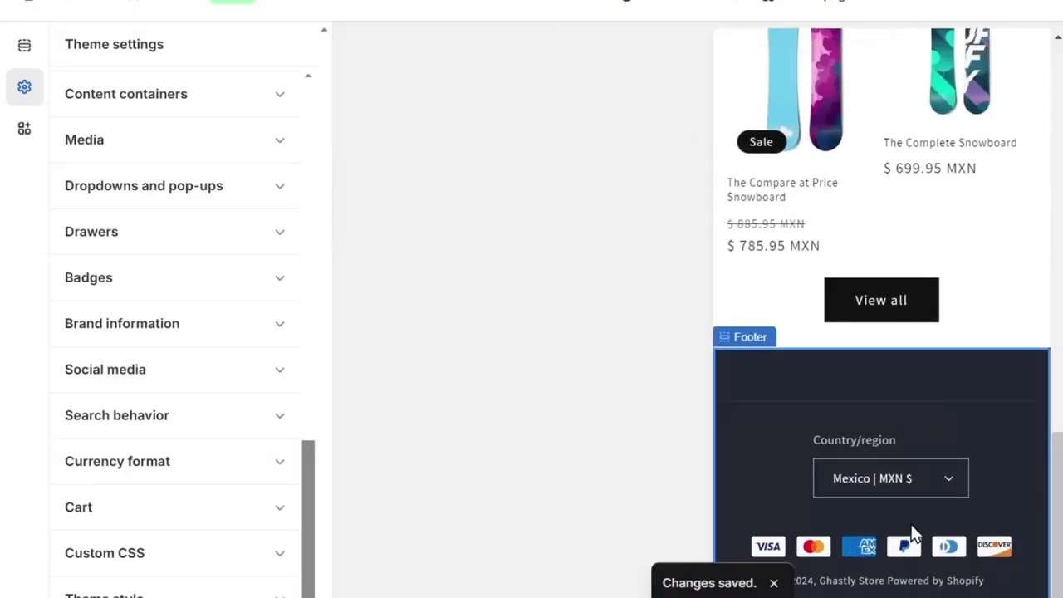
pyautogui.click(851, 546)
pyautogui.scroll(-10, 227, 394)
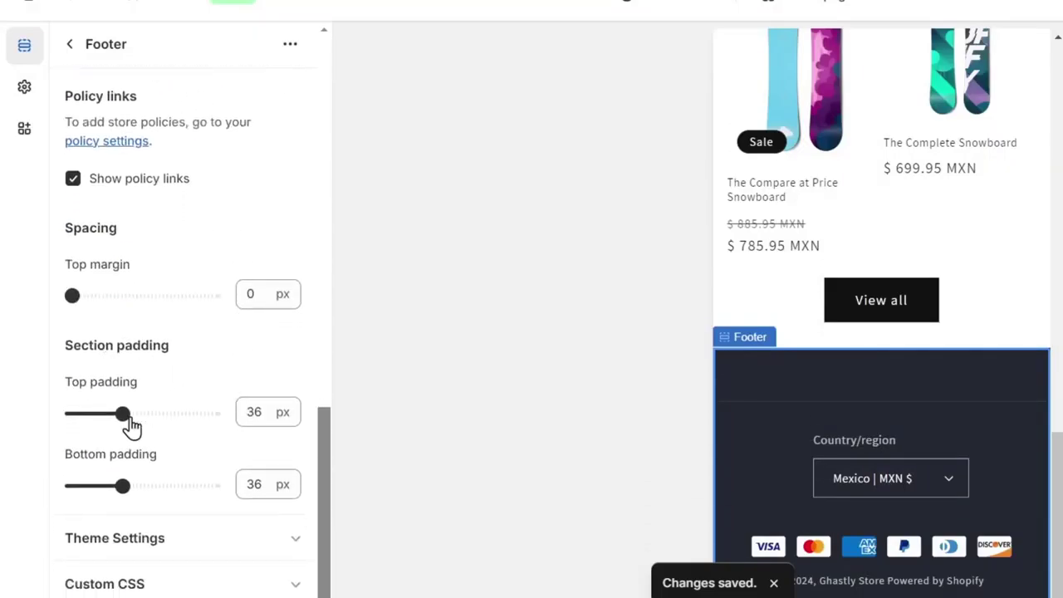
# Step: Set the footer's top padding to 0 and bottom padding to 48 px, then save
pyautogui.moveTo(124, 412); pyautogui.dragTo(73, 410)
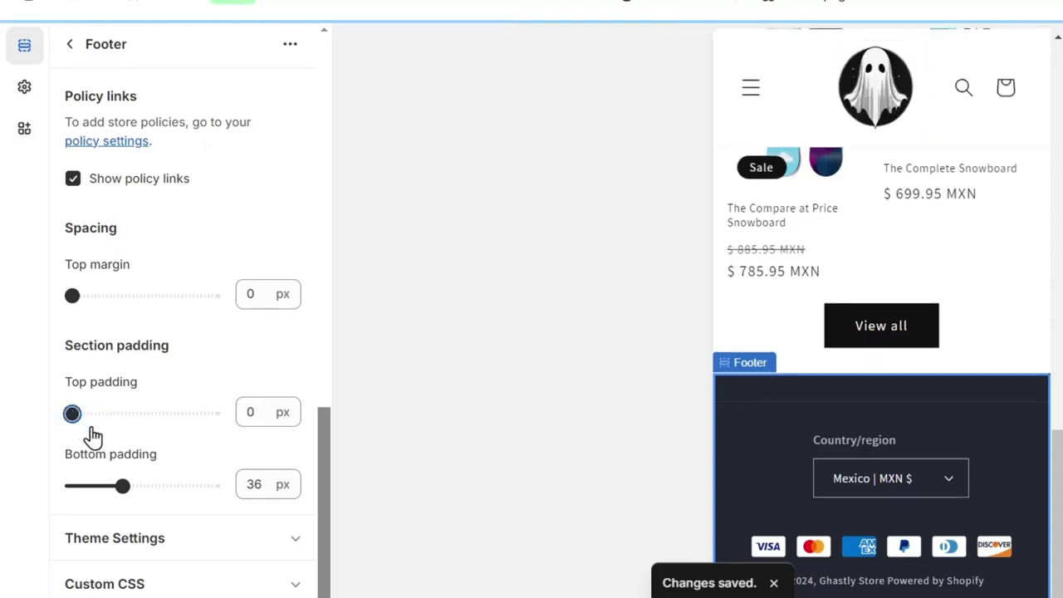
pyautogui.moveTo(121, 484); pyautogui.dragTo(3, 498)
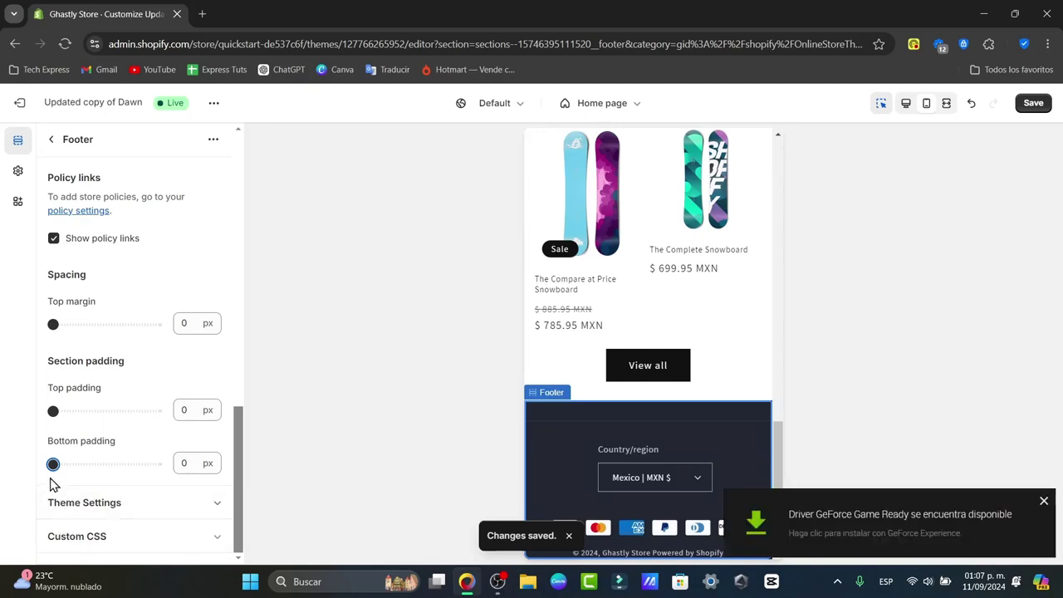
pyautogui.moveTo(56, 463); pyautogui.dragTo(102, 464)
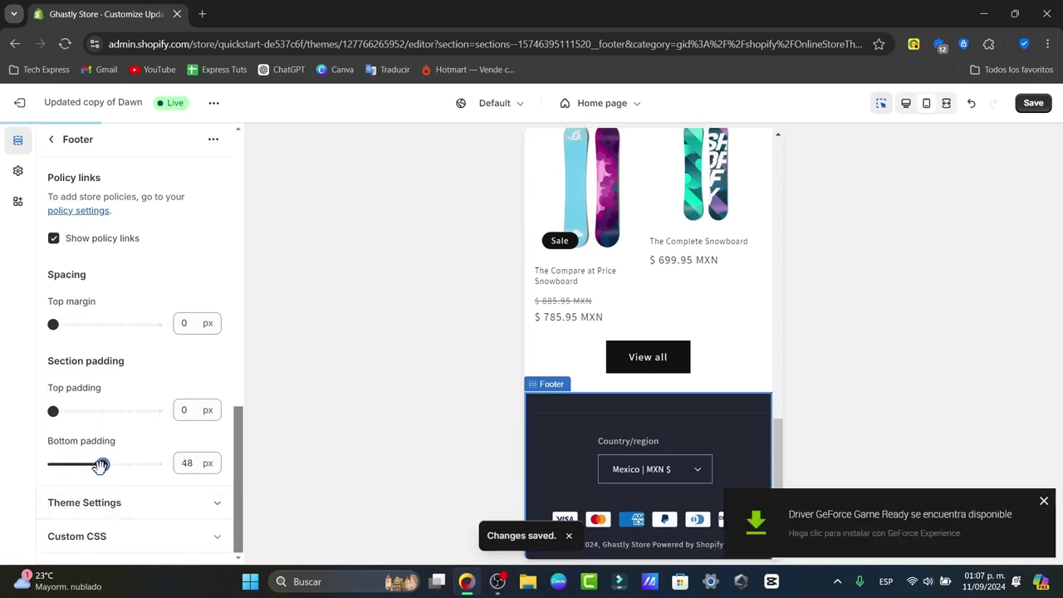
pyautogui.click(1043, 503)
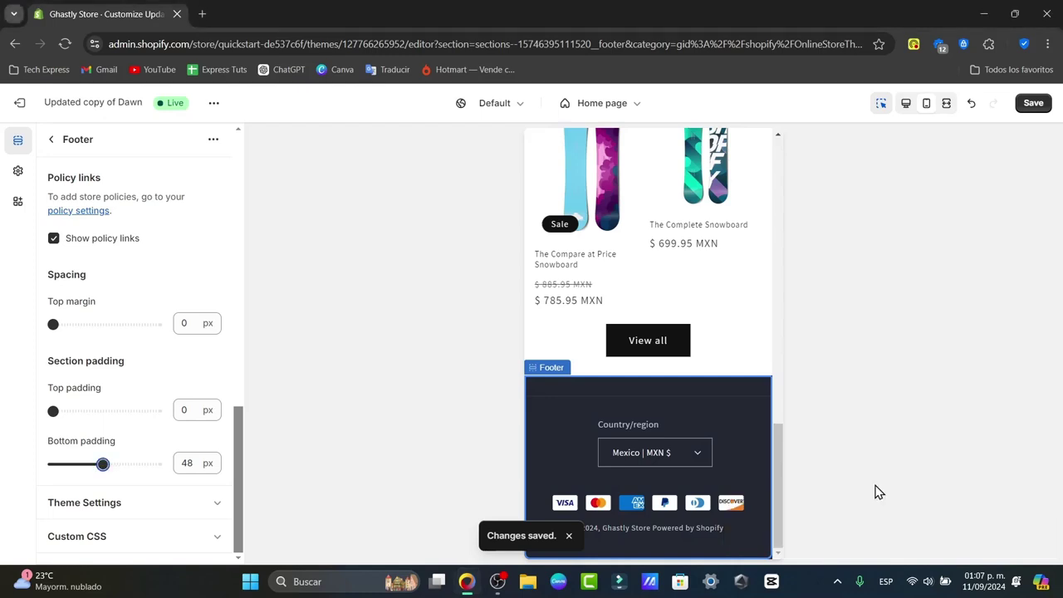
pyautogui.click(1038, 106)
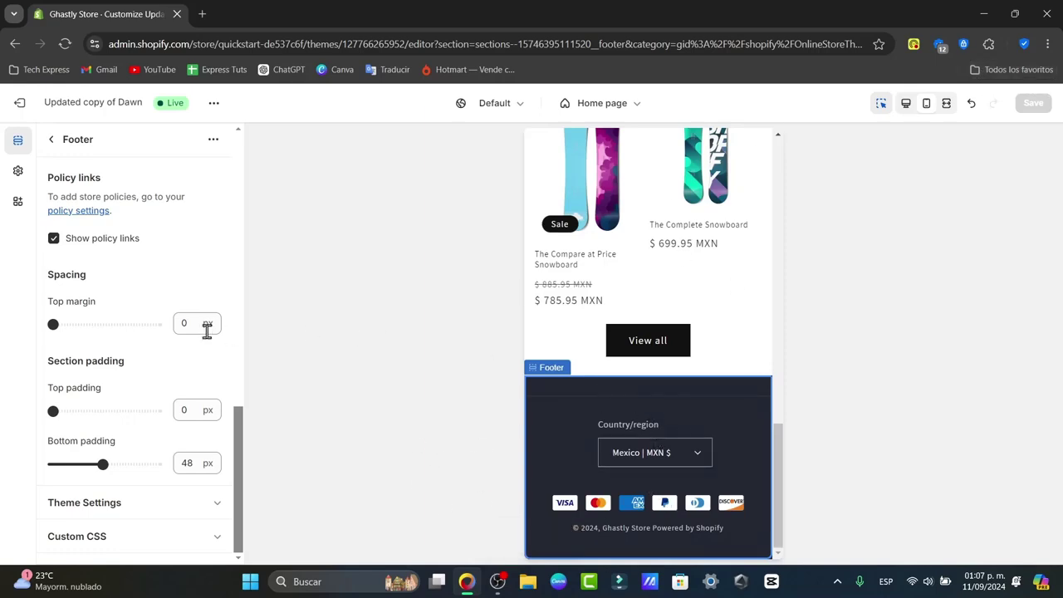
# Step: Add an Image block to the Footer section
pyautogui.scroll(5, 161, 368)
pyautogui.scroll(-5, 161, 368)
pyautogui.click(51, 141)
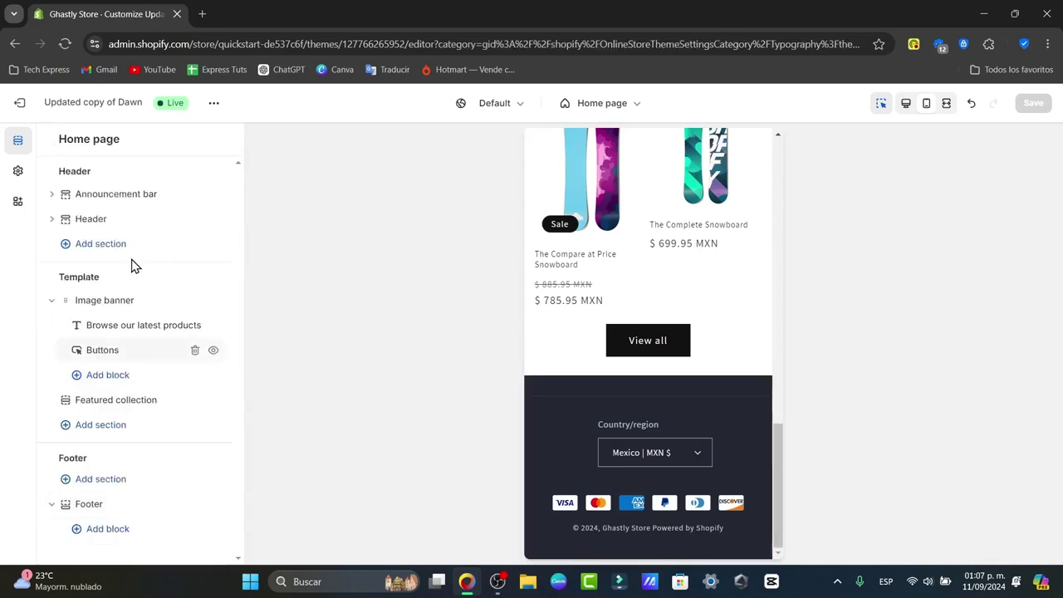
pyautogui.click(113, 531)
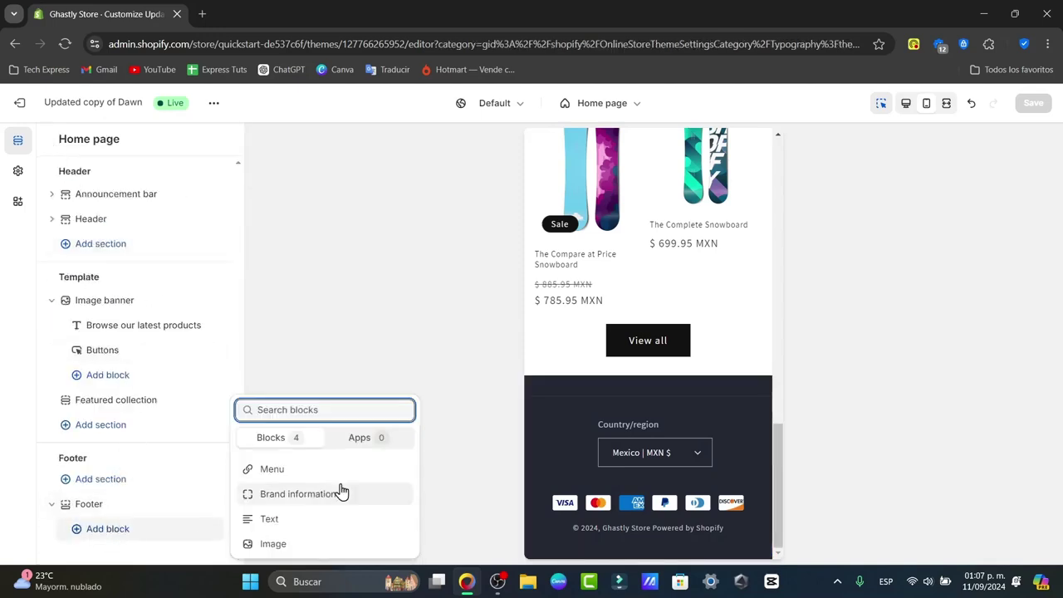
pyautogui.click(311, 552)
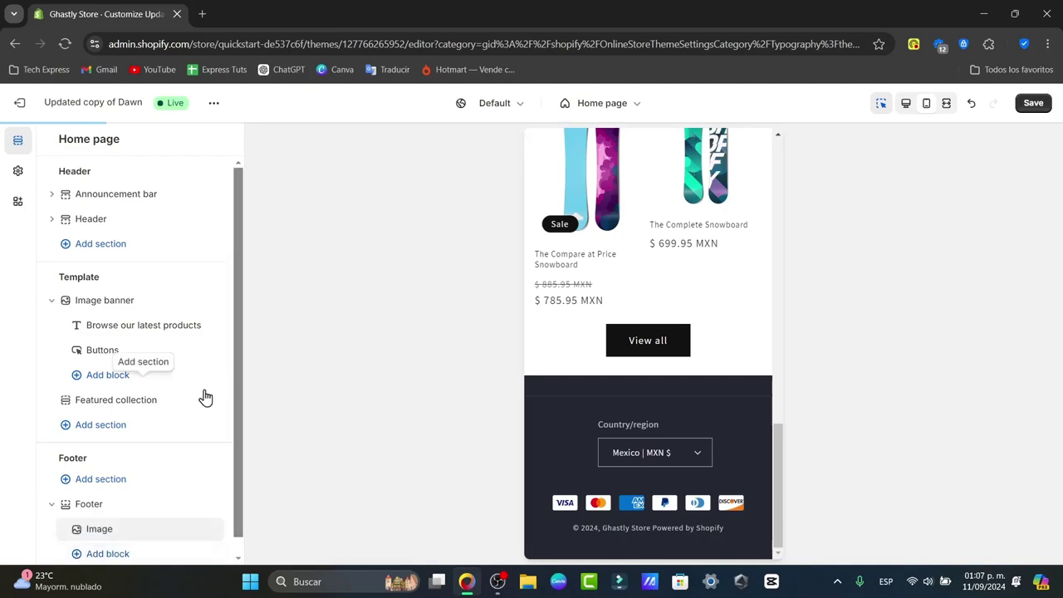
pyautogui.scroll(-1, 202, 401)
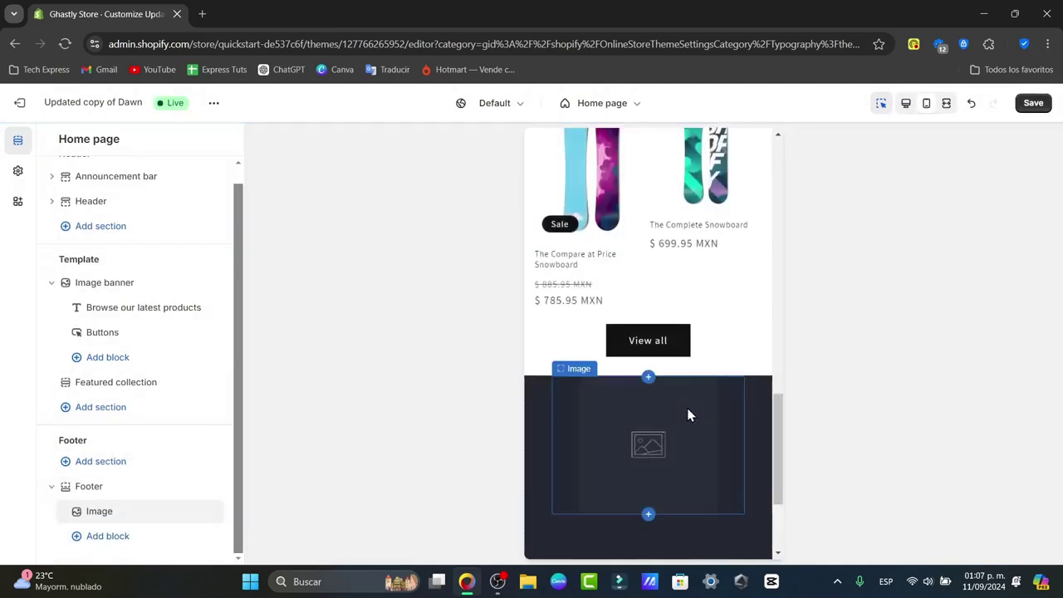
# Step: Give the image block the Untitled_design_12 ghost logo and set its width to 120
pyautogui.click(657, 440)
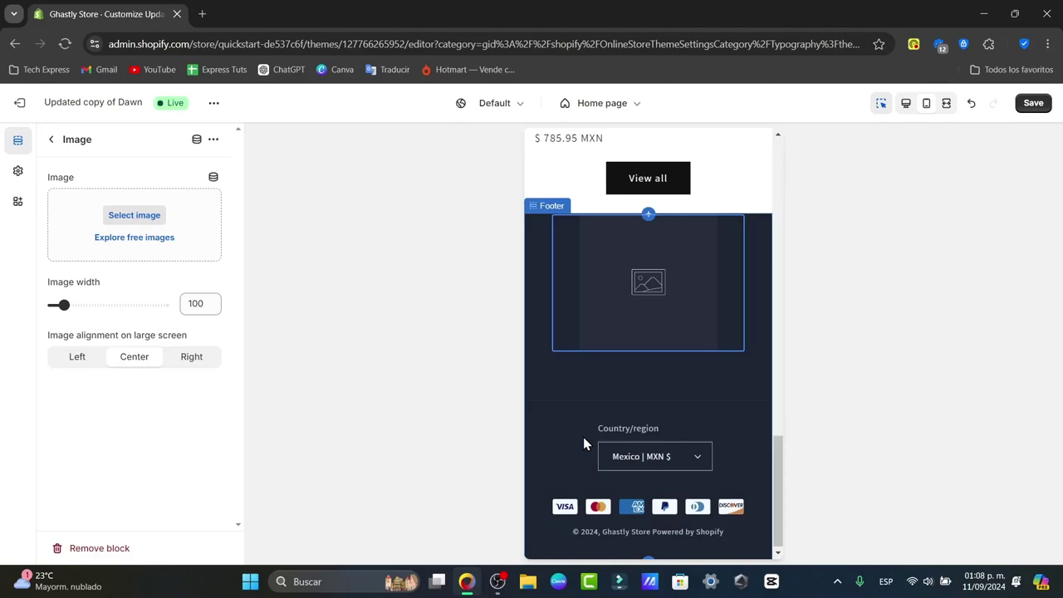
pyautogui.click(146, 219)
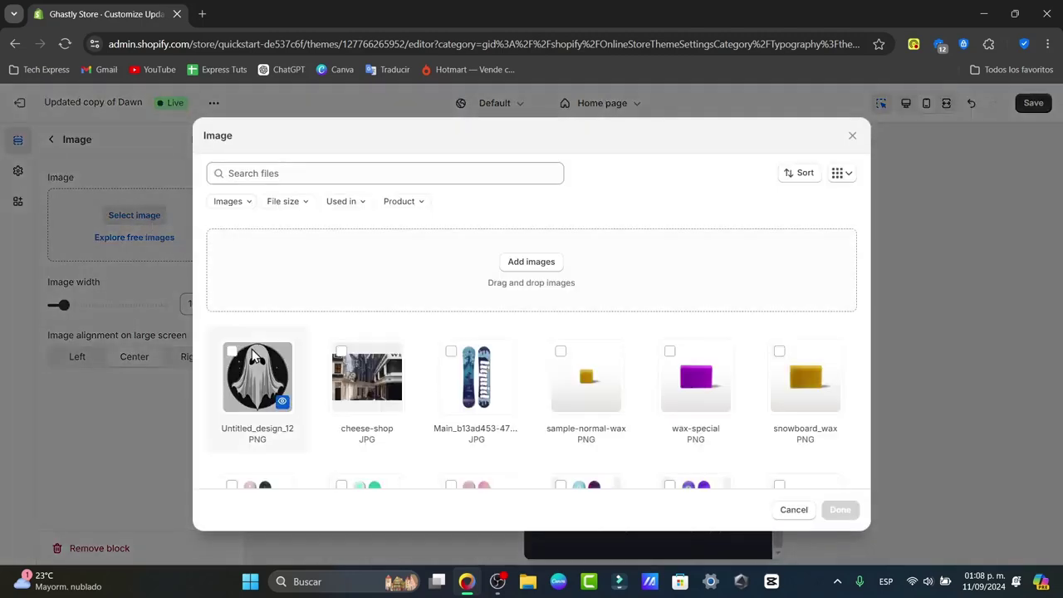
pyautogui.click(233, 357)
pyautogui.click(831, 513)
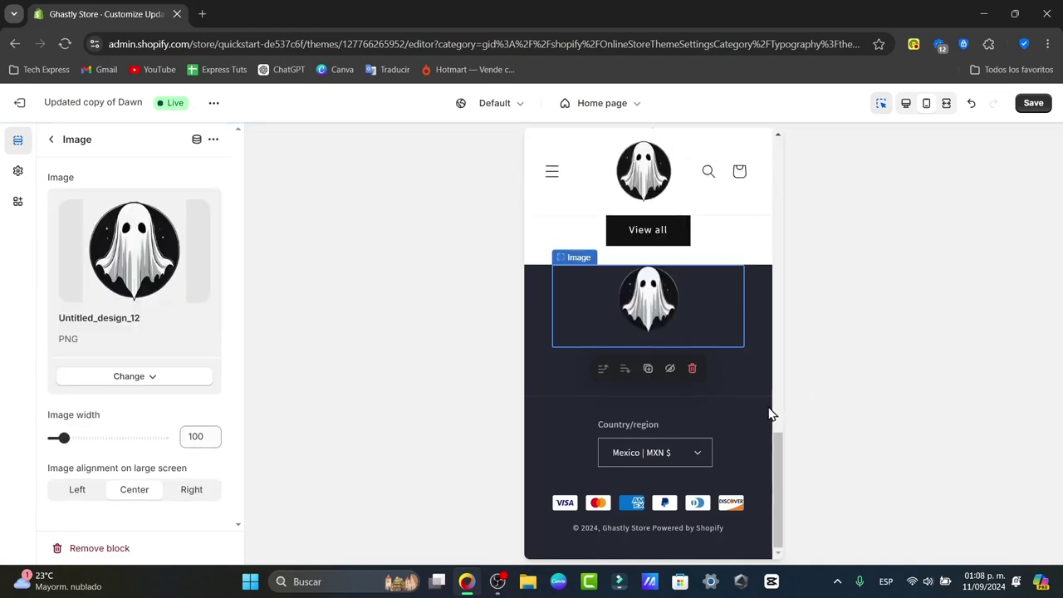
pyautogui.scroll(2, 756, 417)
pyautogui.scroll(-3, 719, 427)
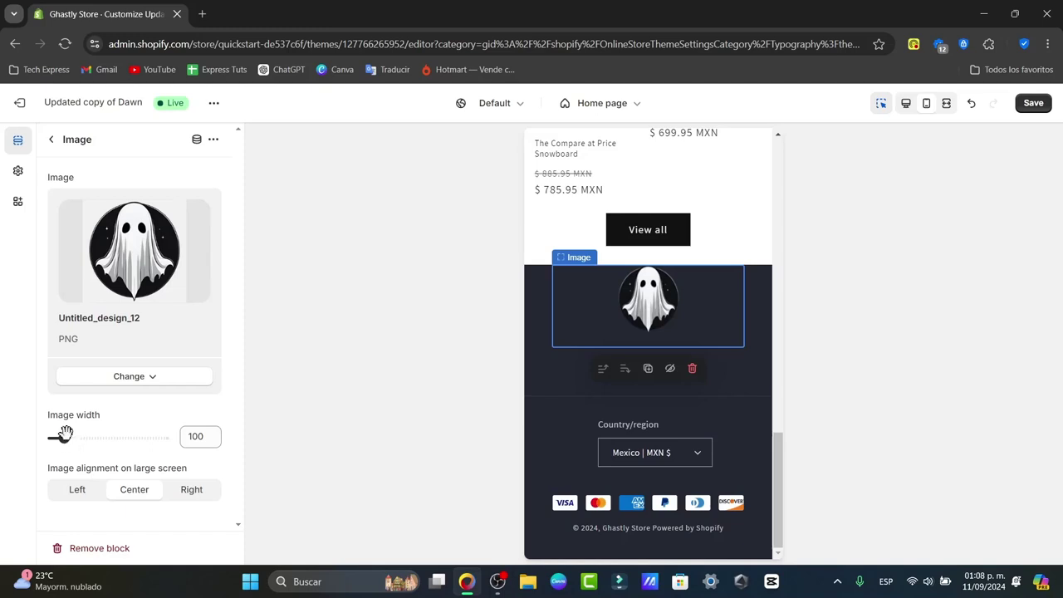
pyautogui.moveTo(76, 438)
pyautogui.mouseDown()
pyautogui.moveTo(57, 437)
pyautogui.moveTo(68, 437)
pyautogui.mouseUp()
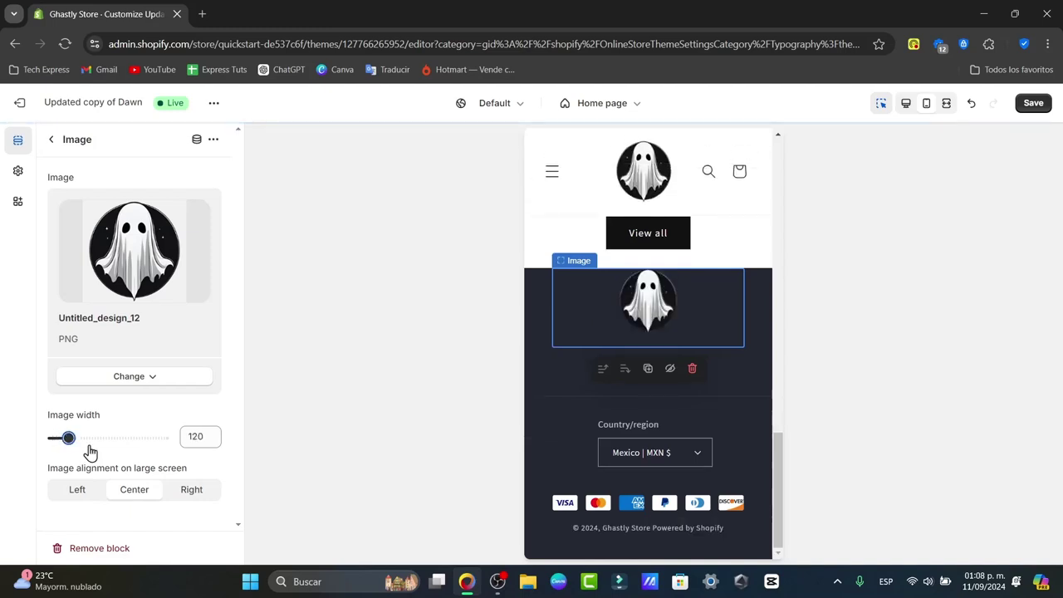
# Step: Increase the footer's top padding to 36 px
pyautogui.click(51, 140)
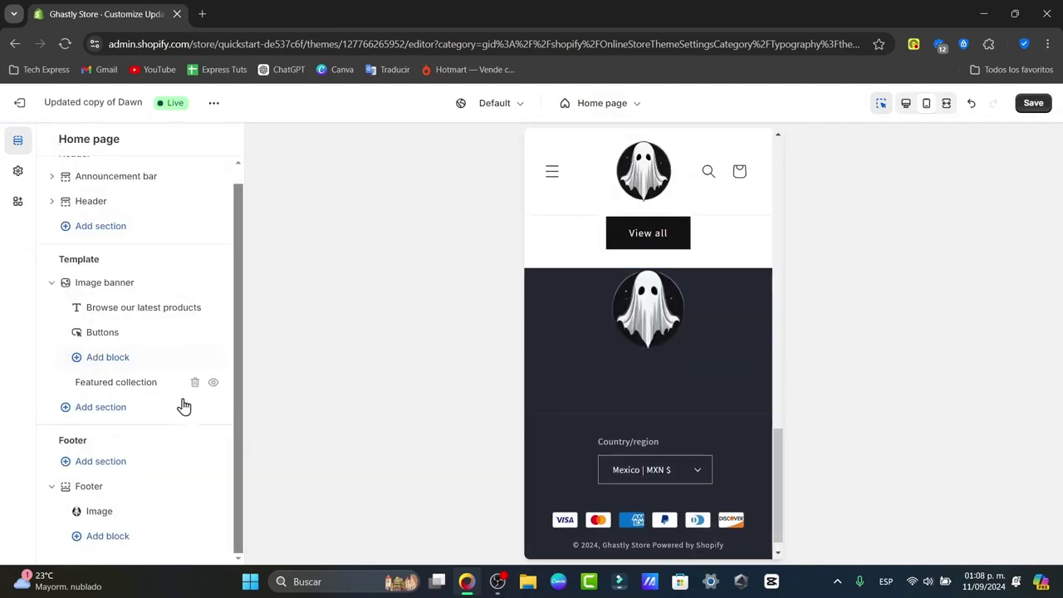
pyautogui.click(118, 487)
pyautogui.scroll(-10, 125, 474)
pyautogui.moveTo(55, 405); pyautogui.dragTo(90, 409)
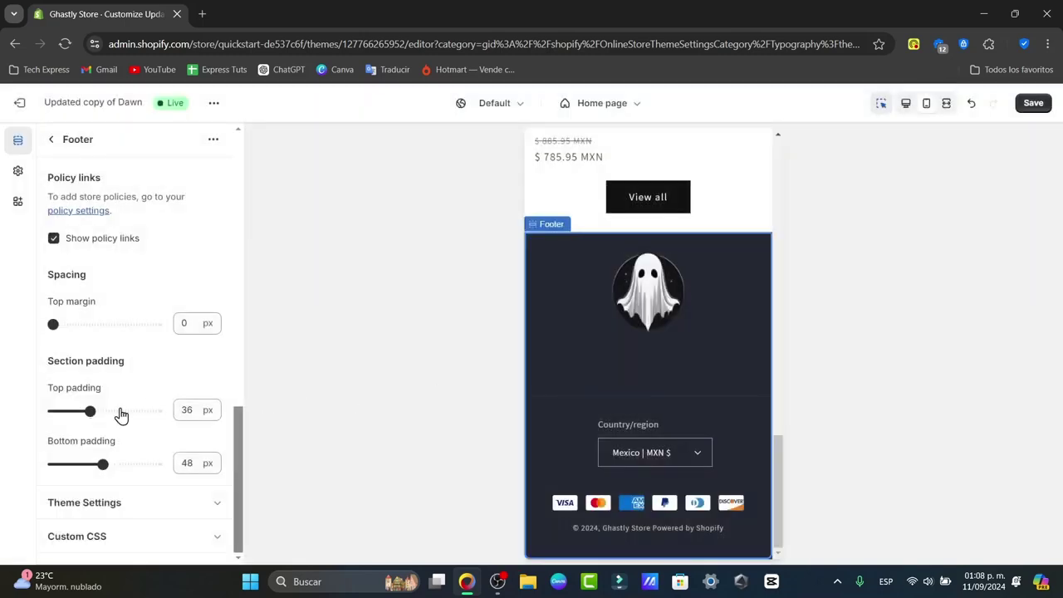
pyautogui.scroll(5, 117, 431)
pyautogui.scroll(-5, 131, 453)
# Step: Save the footer changes and preview the page at desktop width
pyautogui.click(1033, 105)
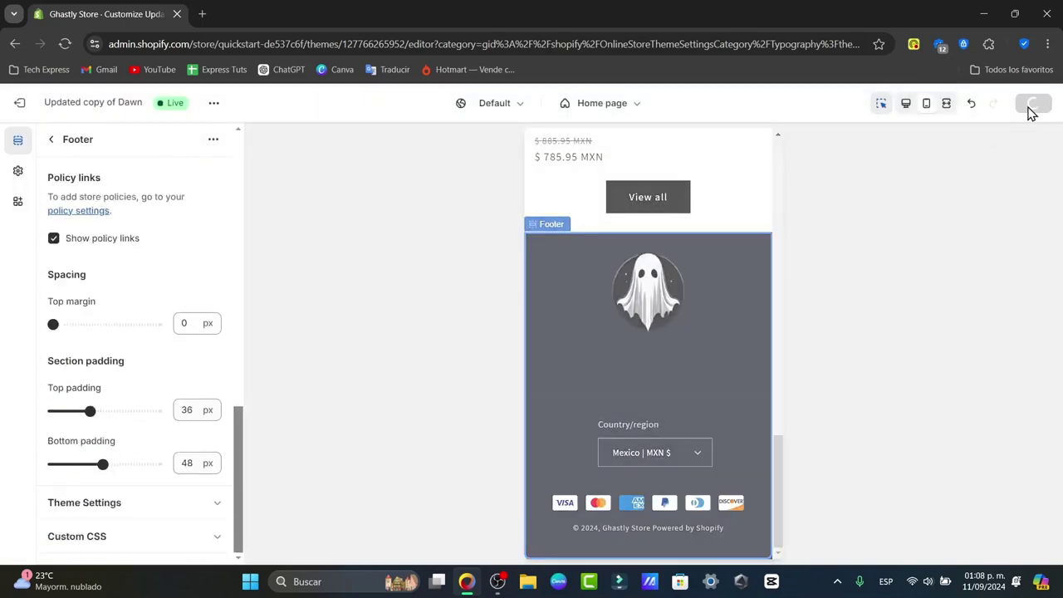
pyautogui.click(906, 105)
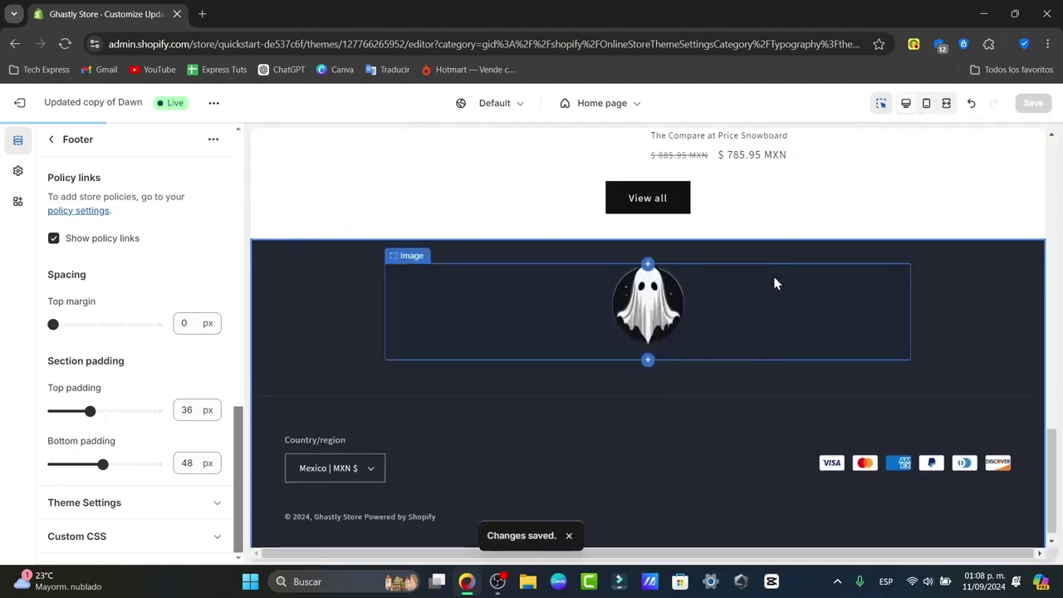
pyautogui.scroll(10, 750, 366)
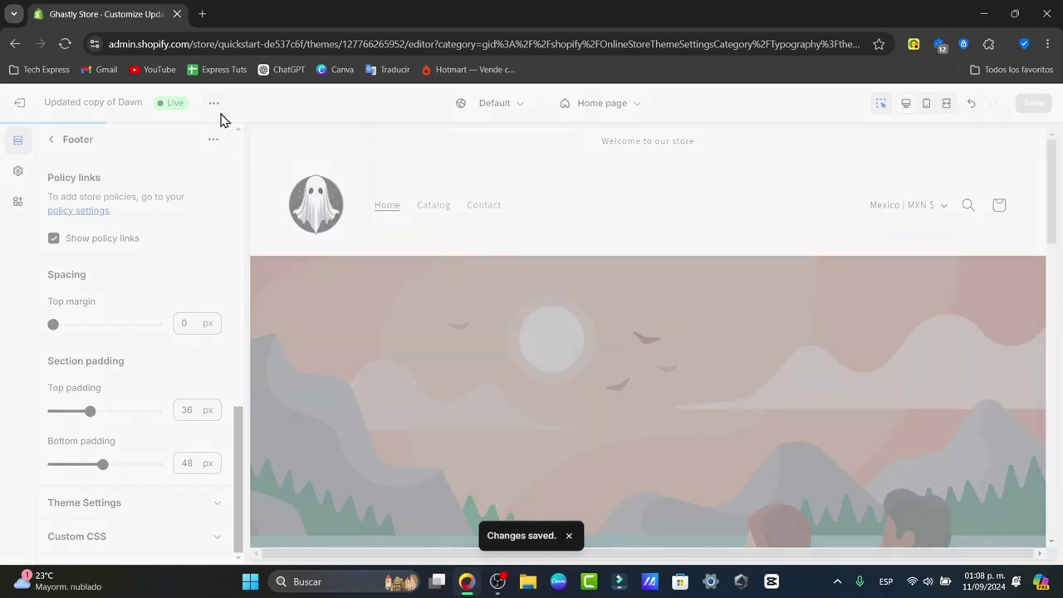
# Step: View the live storefront in a new tab and scroll to its ghost-logo footer
pyautogui.click(214, 103)
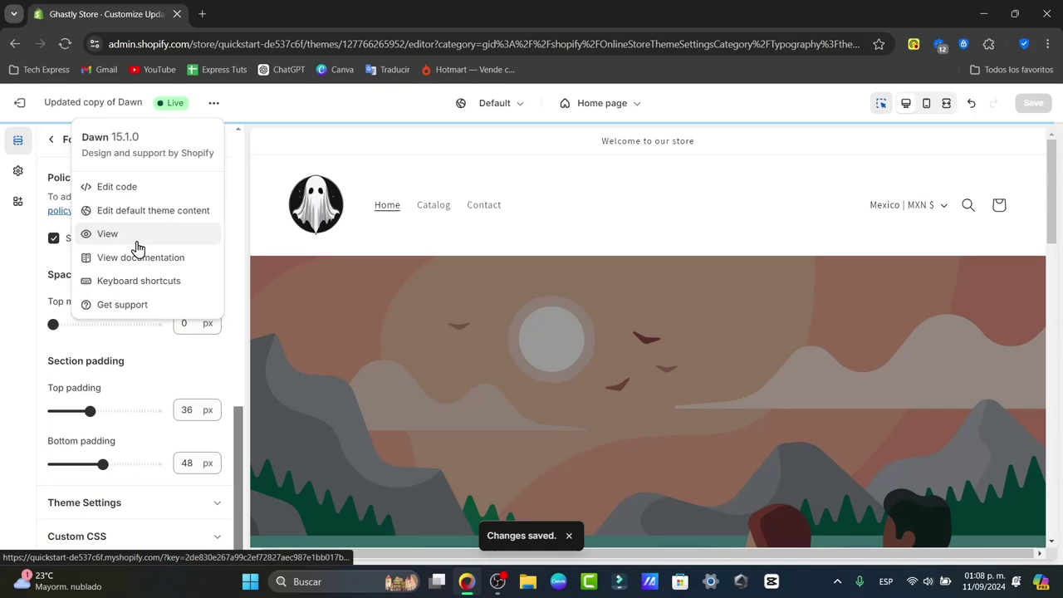
pyautogui.click(133, 235)
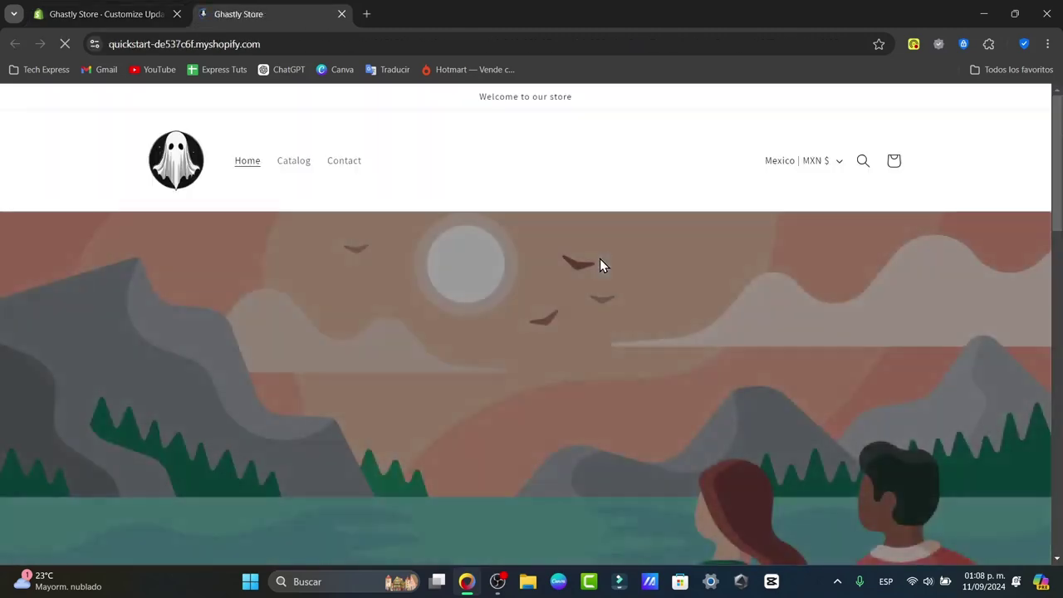
pyautogui.scroll(-15, 599, 264)
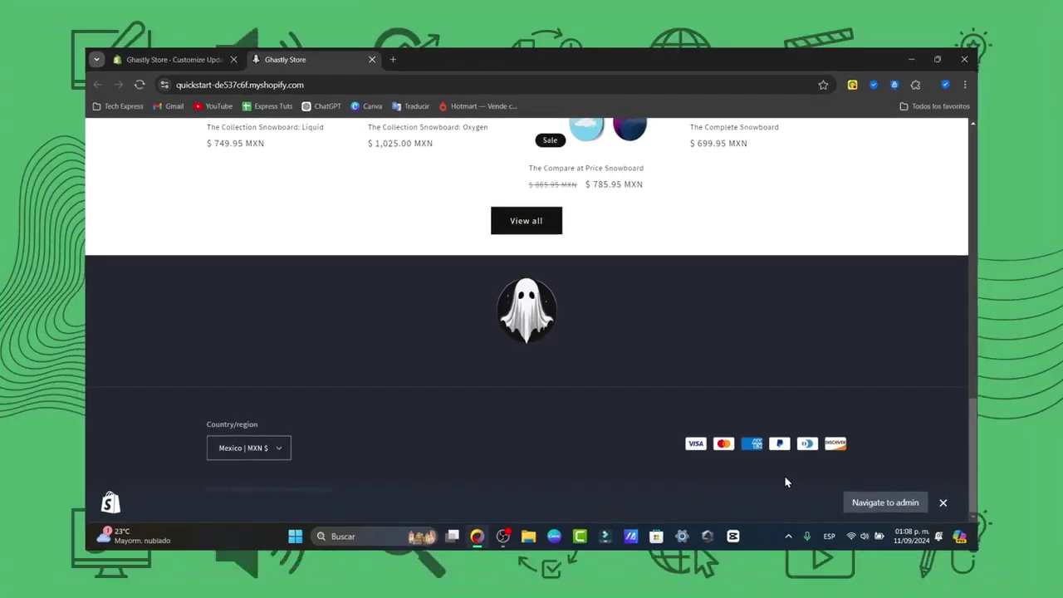
# Step: Back in the theme editor, expand the Footer's Custom CSS and Theme Settings and review them
pyautogui.click(239, 53)
pyautogui.click(197, 499)
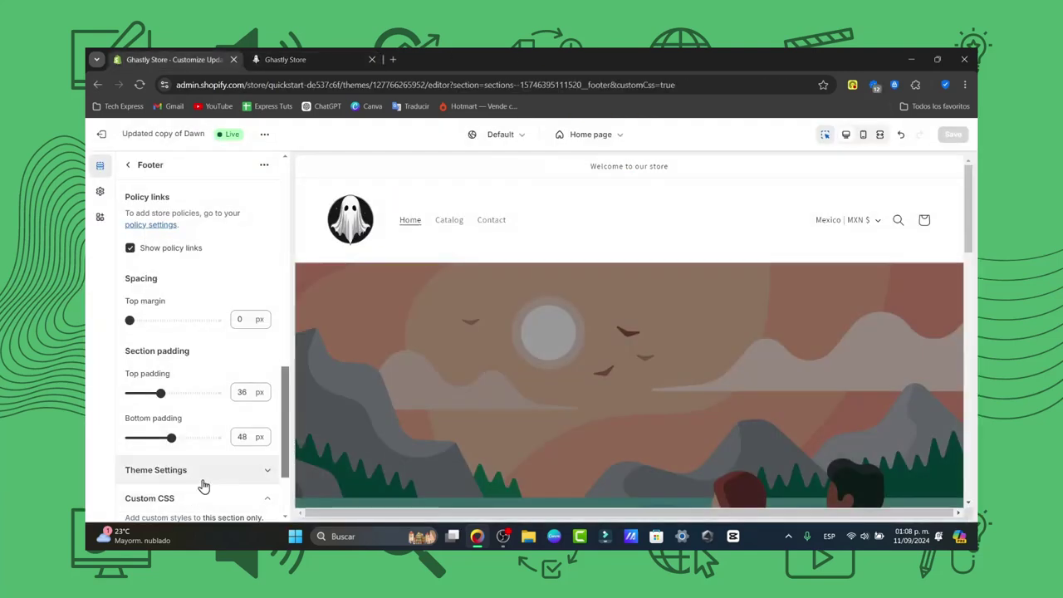
pyautogui.click(199, 359)
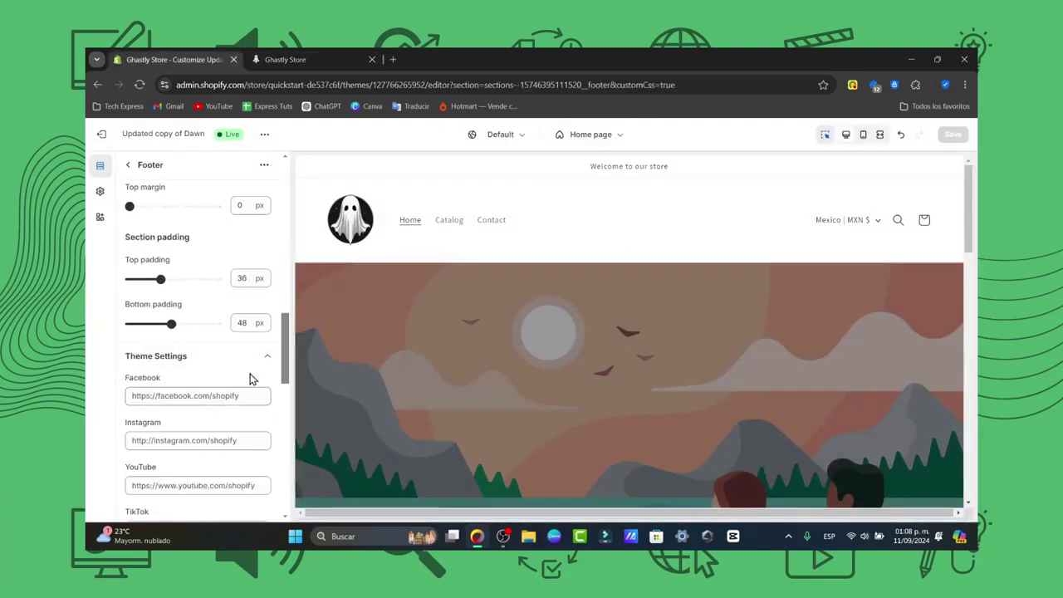
pyautogui.scroll(-5, 218, 390)
pyautogui.scroll(2, 228, 378)
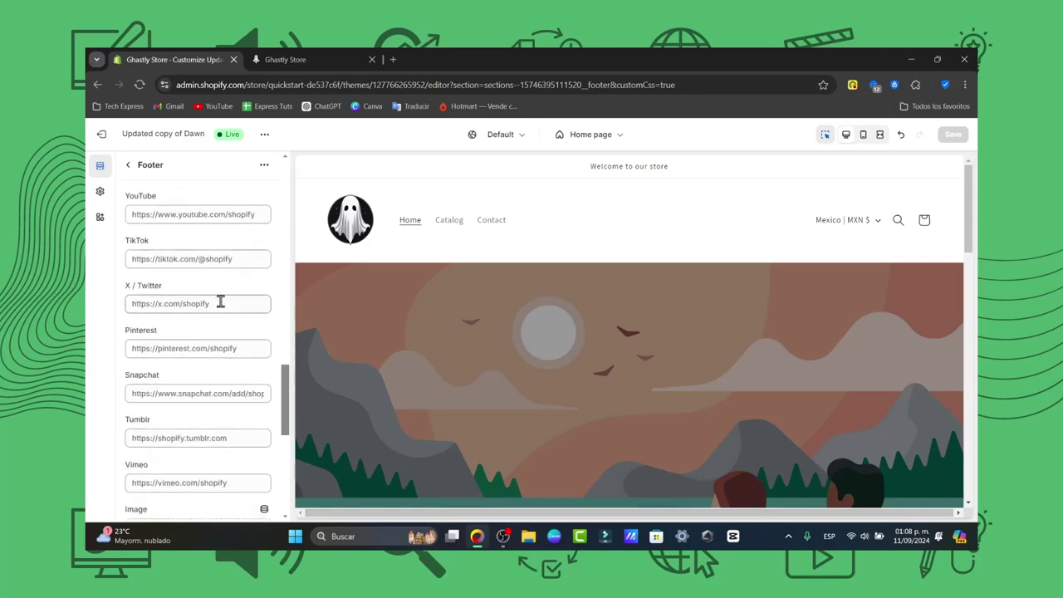
pyautogui.scroll(-5, 230, 418)
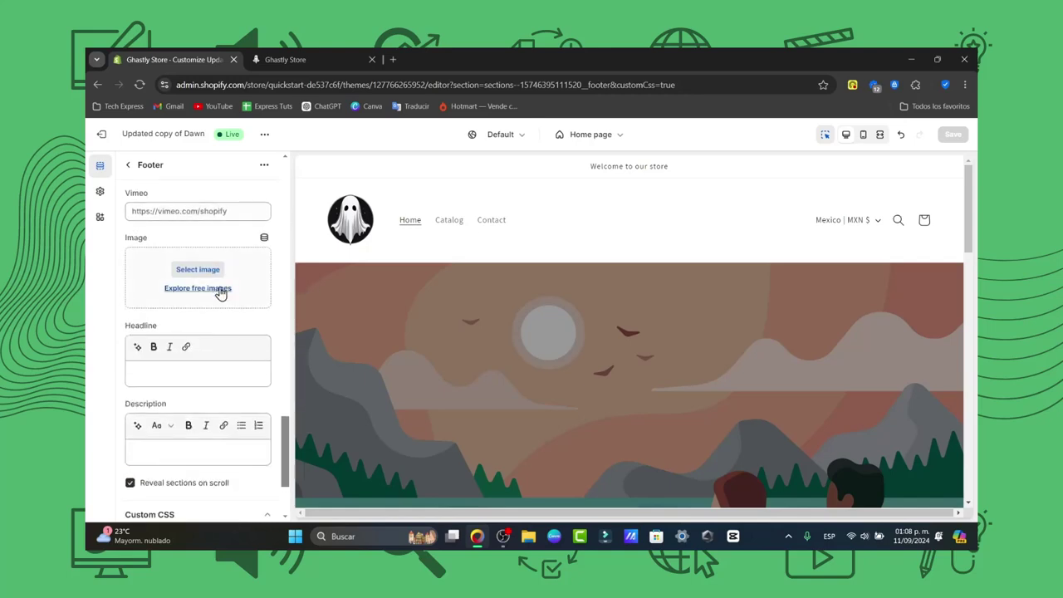
pyautogui.scroll(-2, 233, 282)
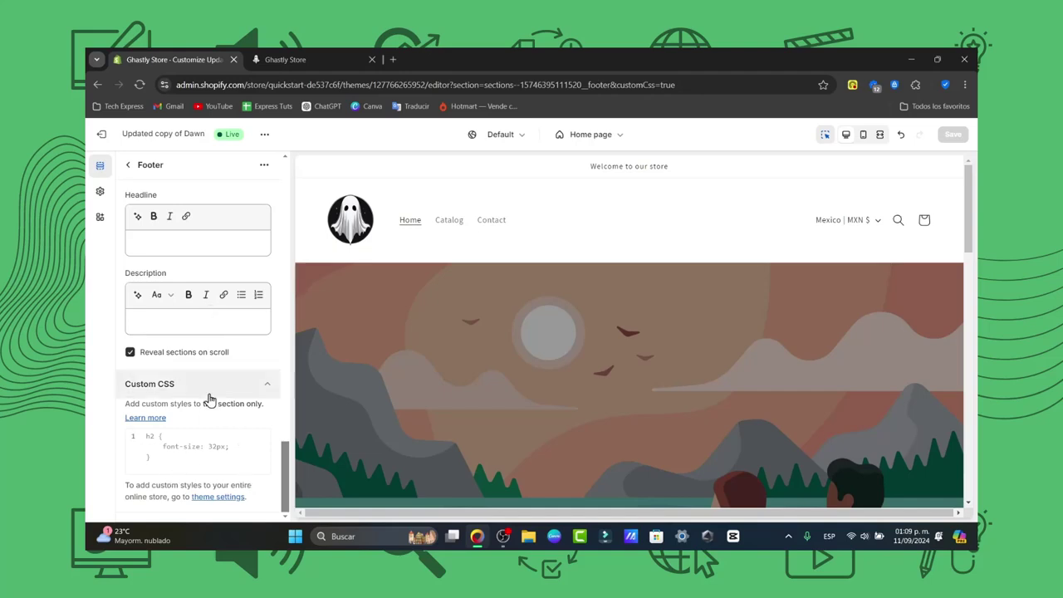
pyautogui.scroll(-15, 671, 404)
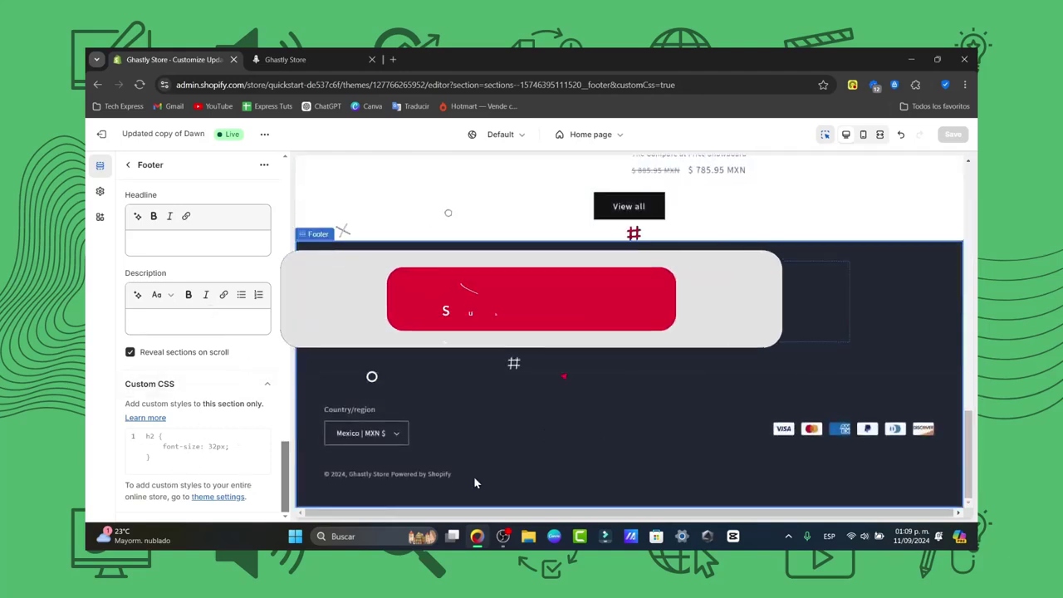